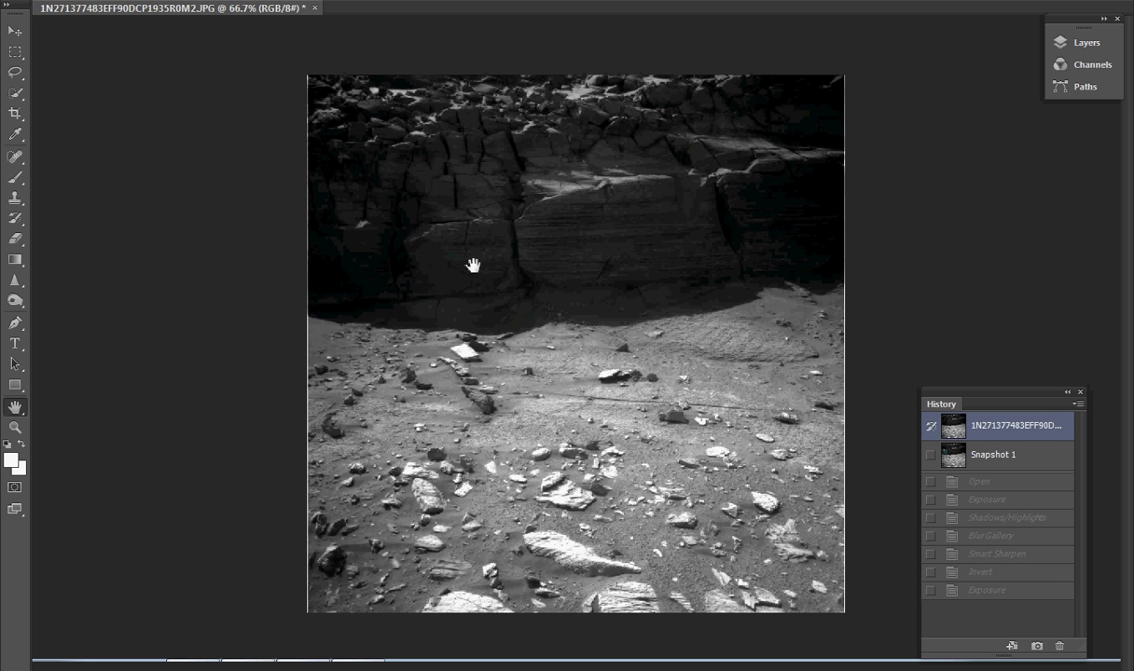
- Step the image forward through the Open, Exposure, Shadows/Highlights and Blur Gallery history states
left_click(472, 266, "ctrl")
left_click(473, 266, "ctrl")
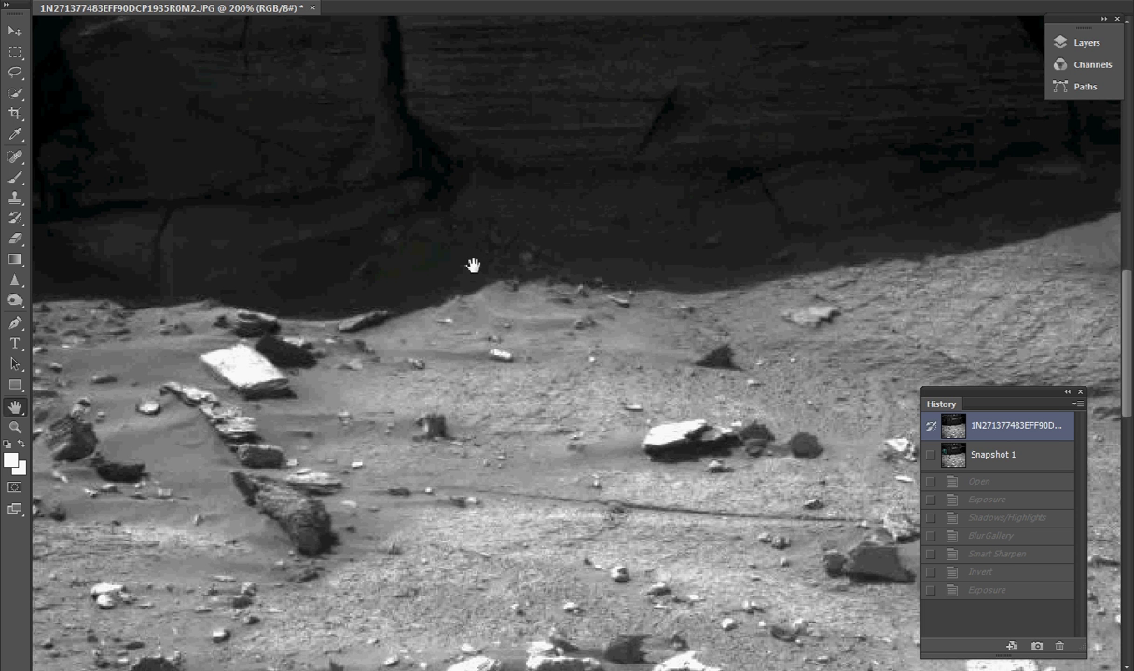
left_click_drag(786, 296, 1129, 233)
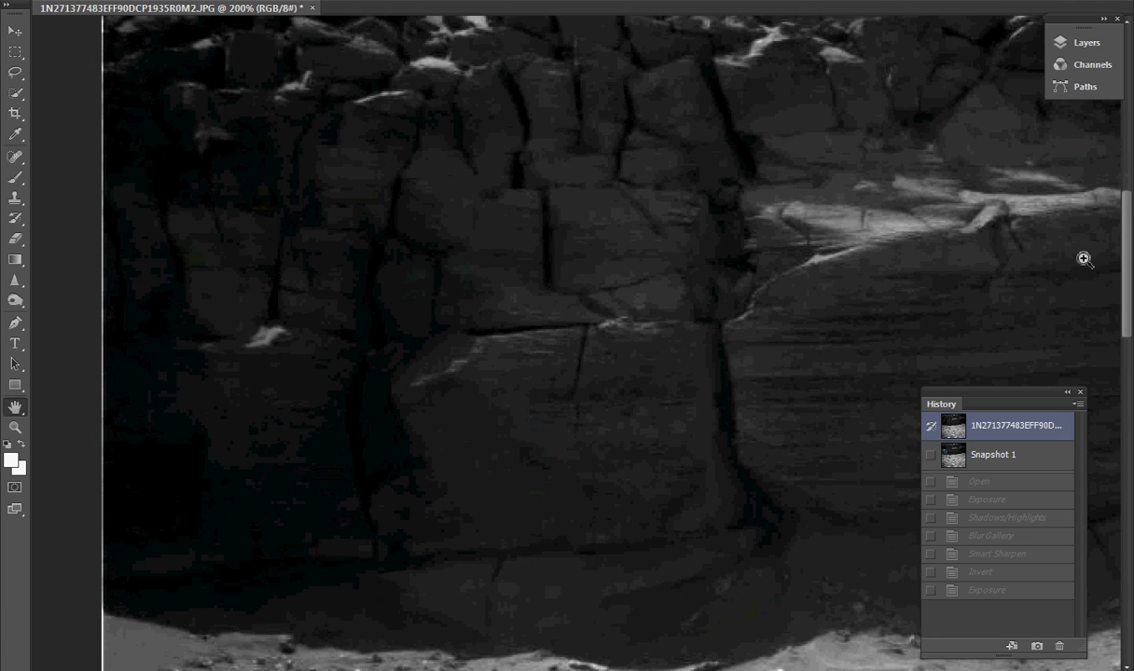
key("ctrl+plus")
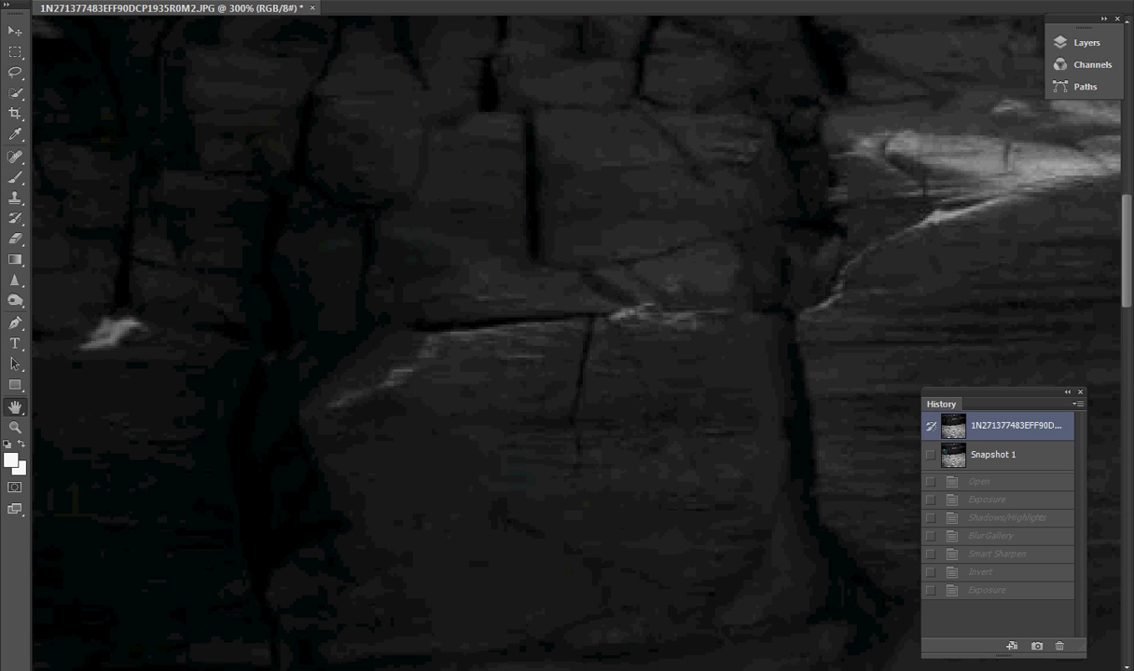
scroll(567, 335, "left", 5)
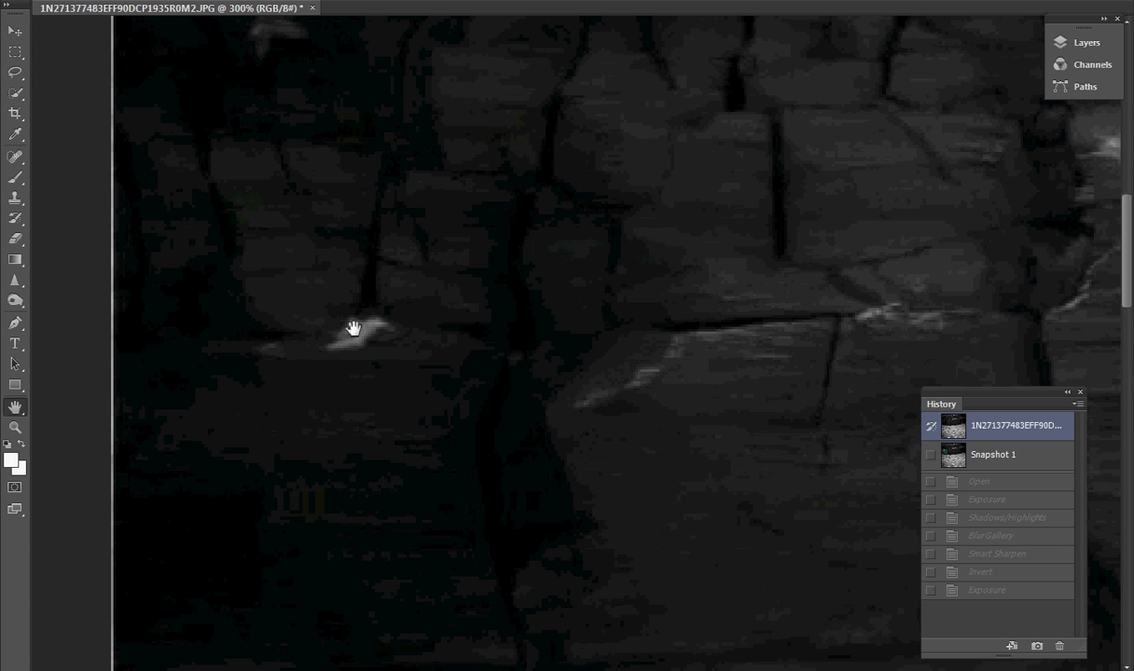
left_click(979, 483)
left_click(977, 501)
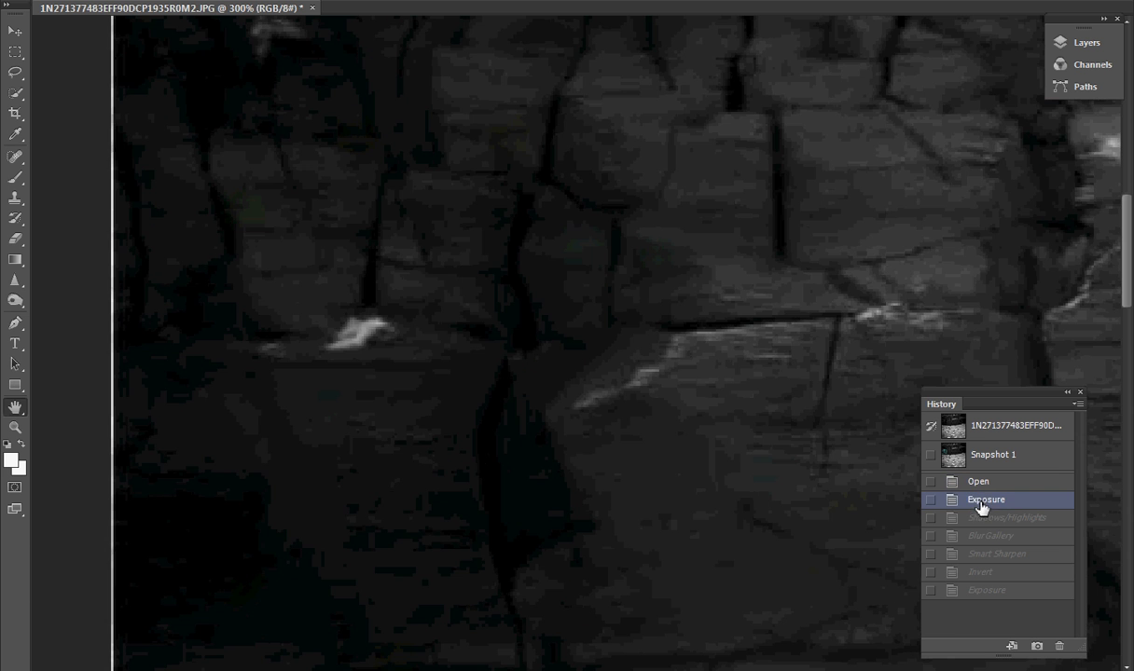
left_click(982, 520)
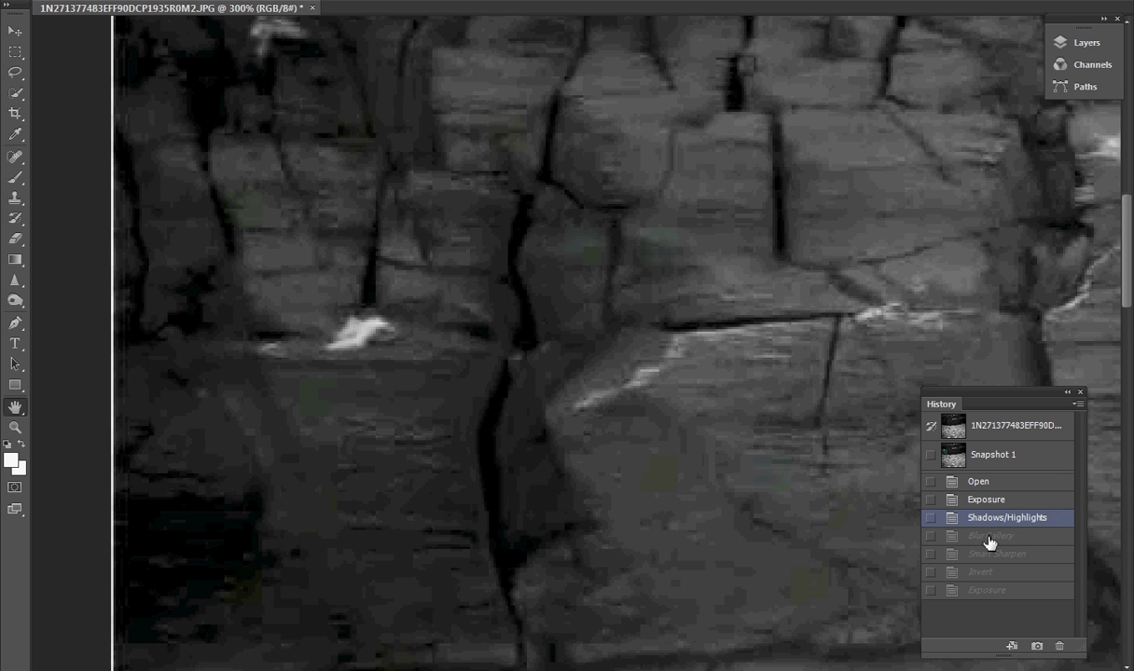
left_click(991, 539)
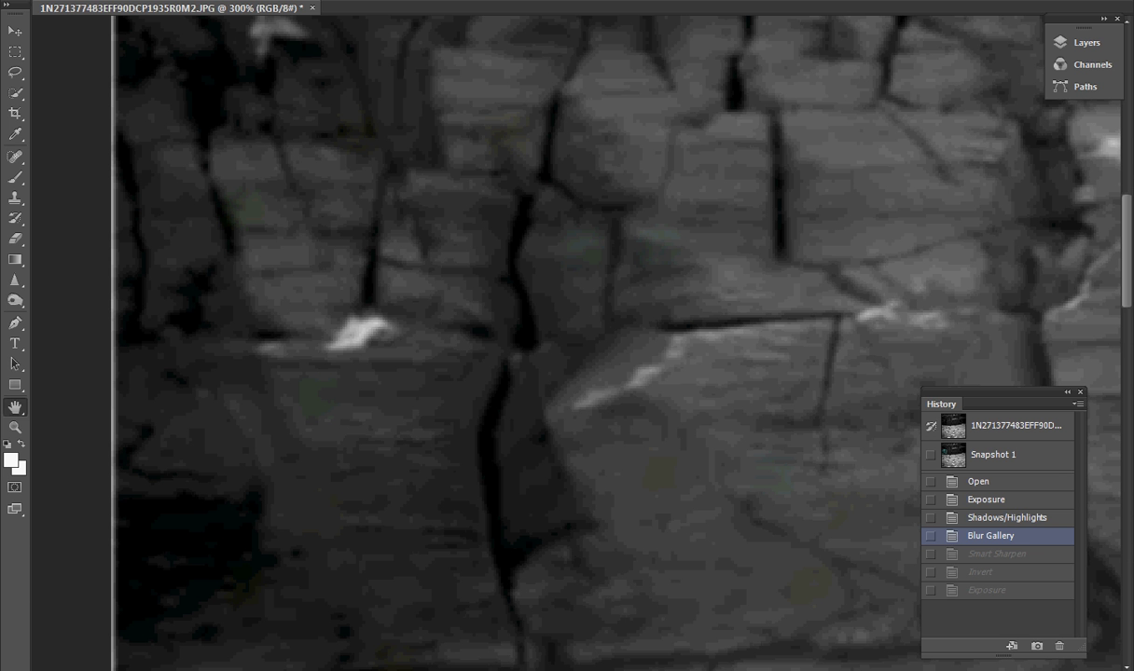
- Examine the shadowed cliff face in the Blur Gallery state, from the image's left edge across to the bright ledge
scroll(560, 335, "right", 5)
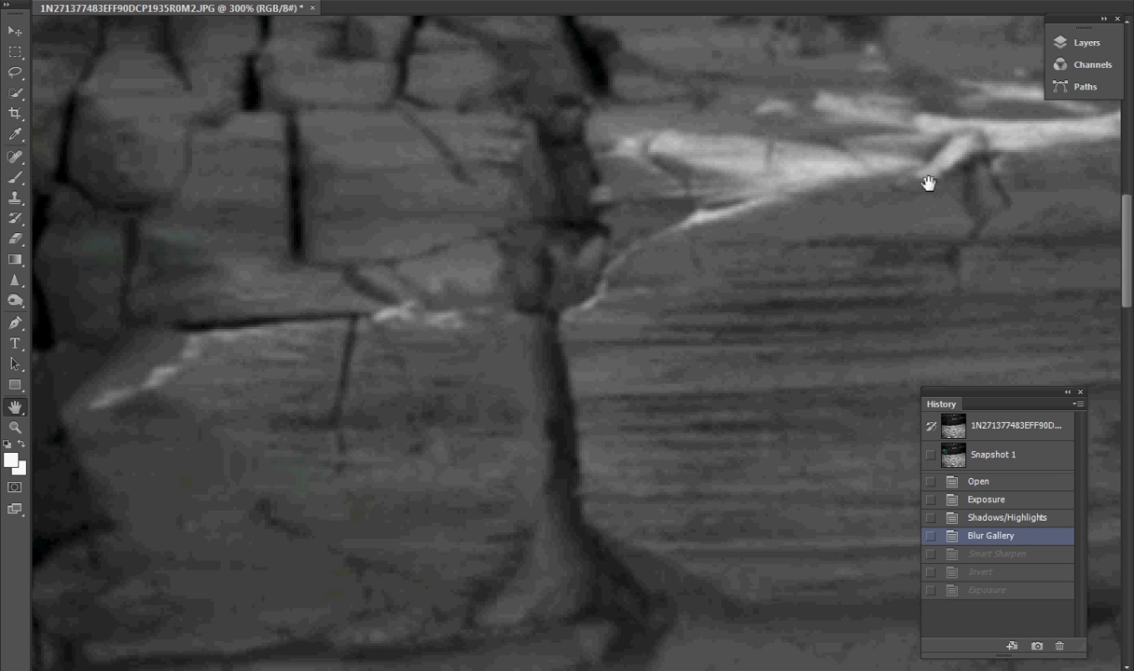
scroll(559, 336, "left", 5)
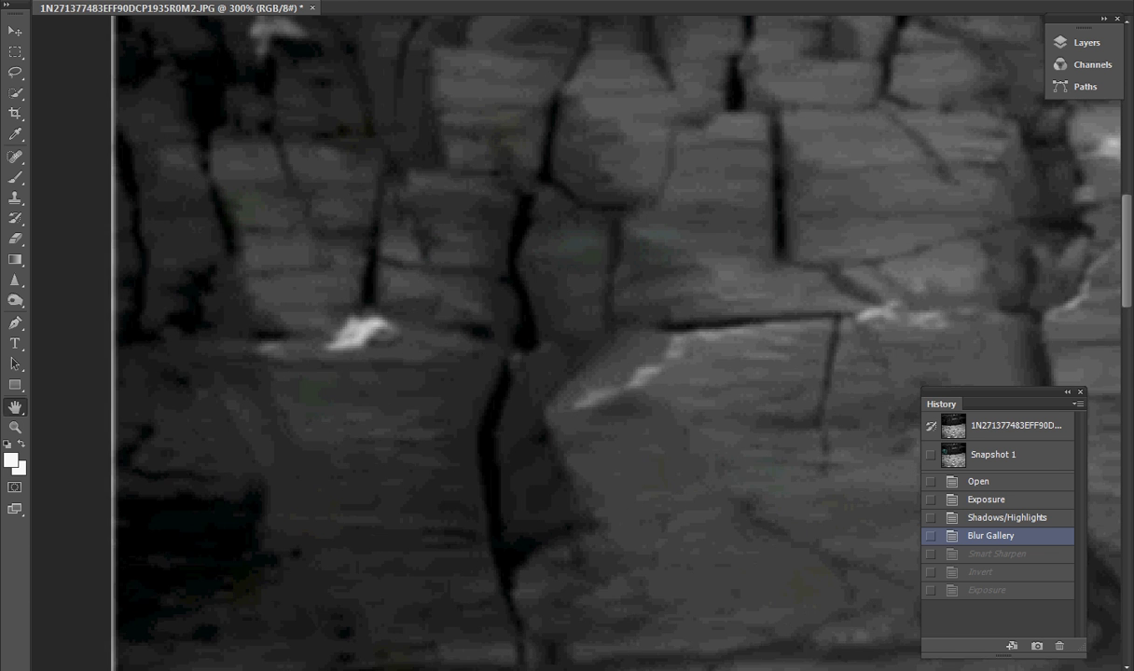
scroll(560, 336, "right", 1)
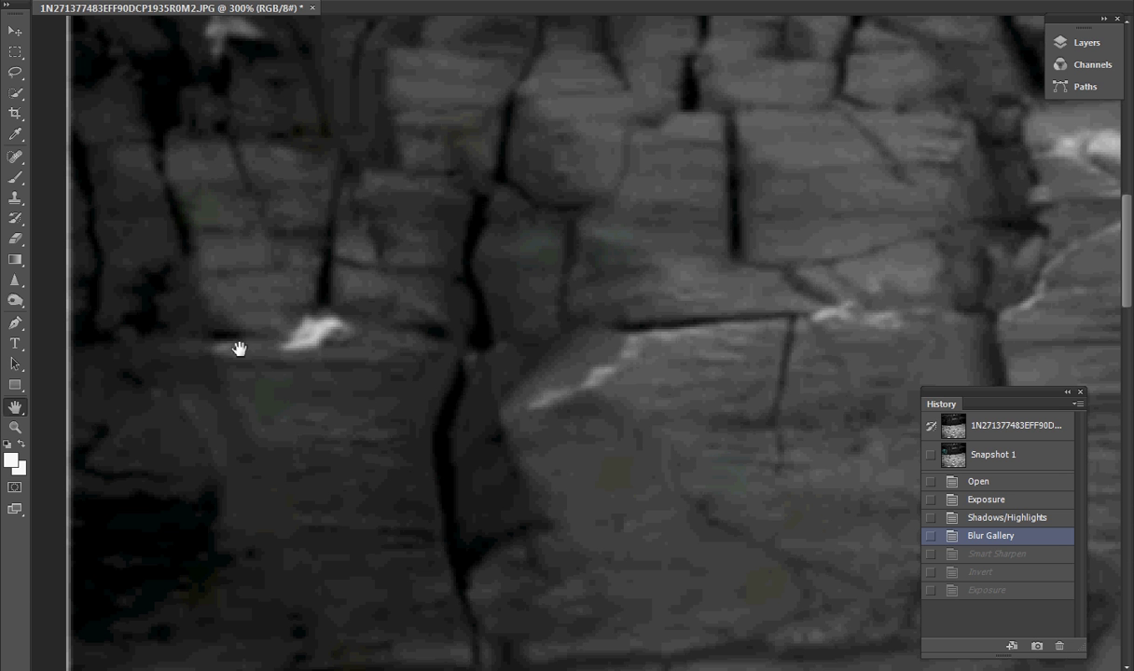
left_click_drag(709, 524, 648, 520)
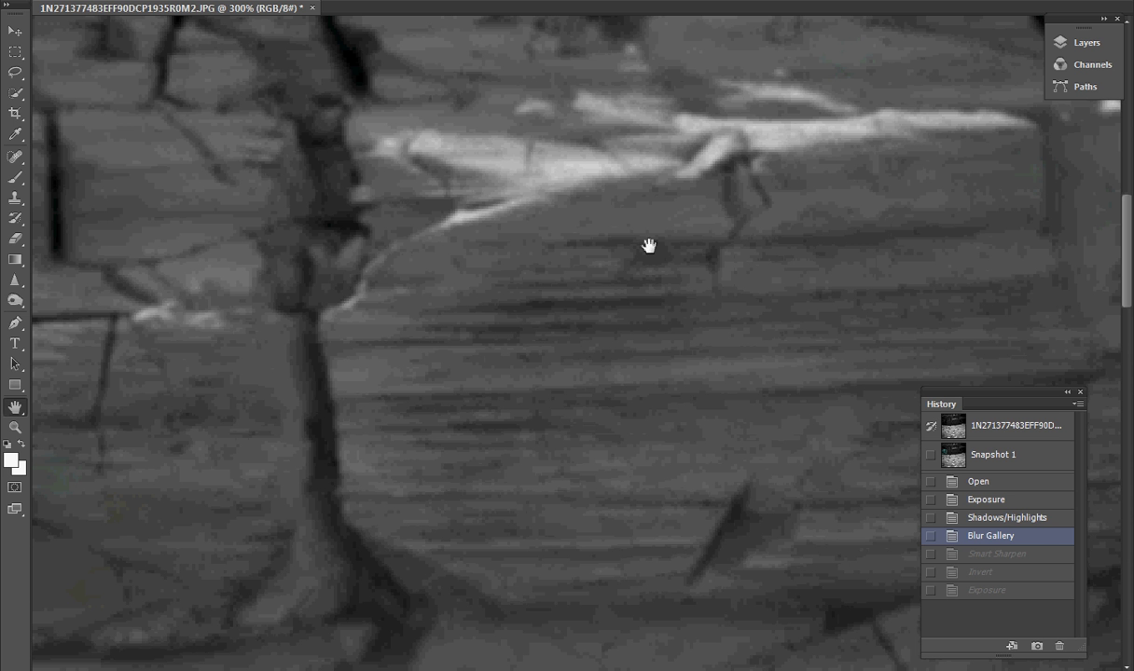
left_click_drag(578, 582, 1128, 592)
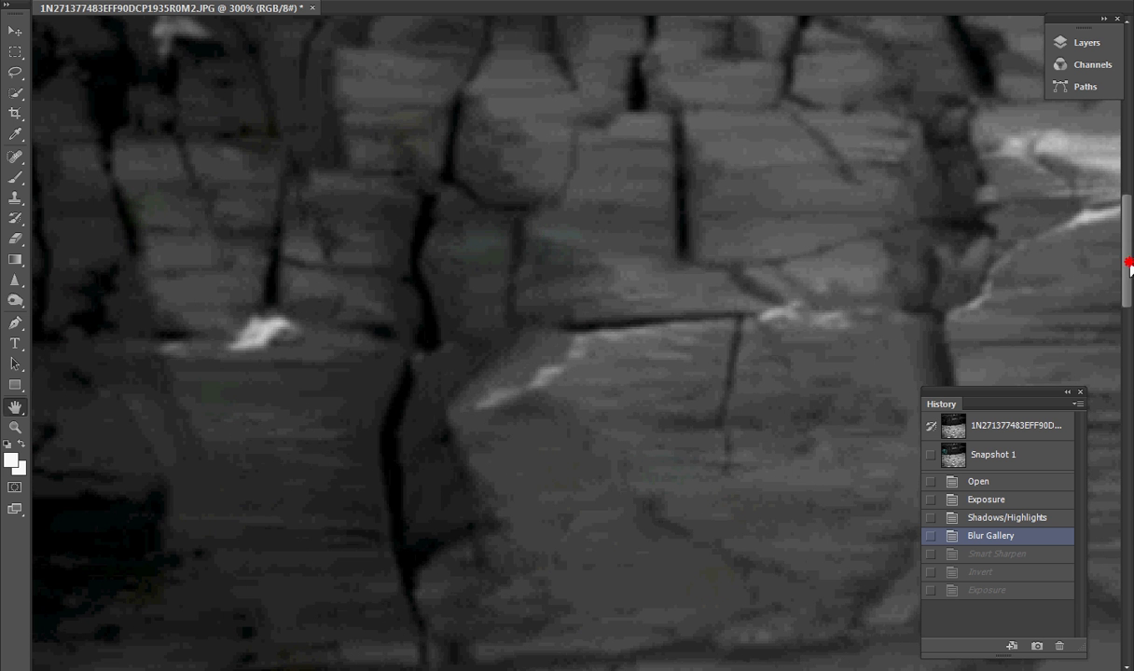
- Examine the boulders and rubble along the upper edge of the blurred image, from its left corner towards the right
left_click_drag(1128, 264, 1129, 178)
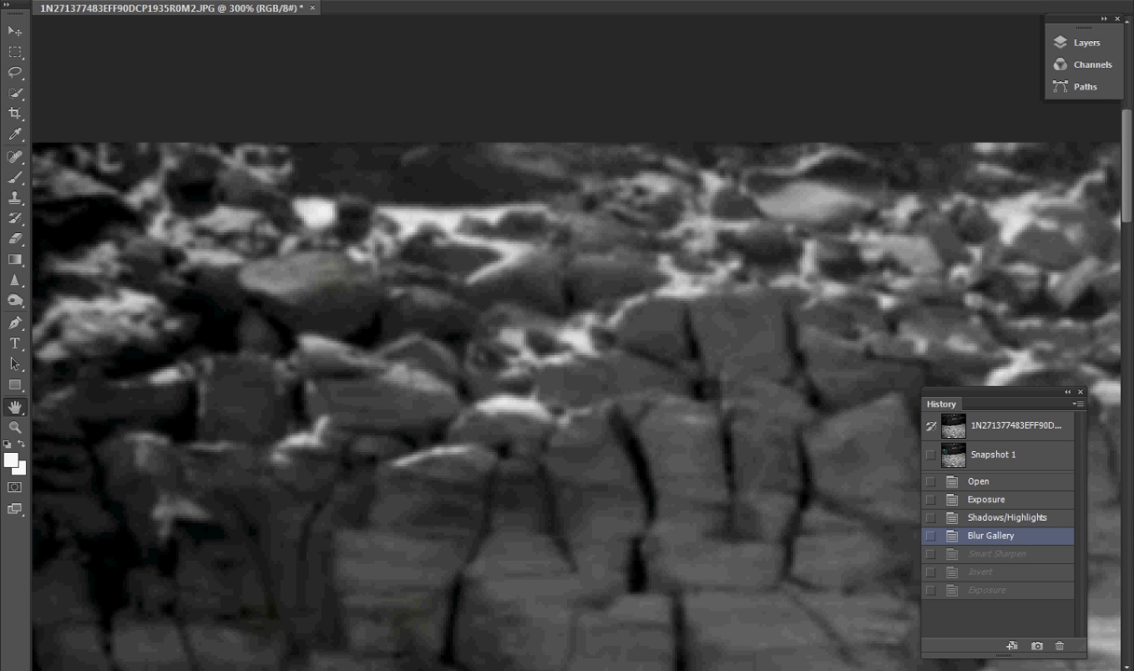
left_click_drag(96, 397, 244, 396)
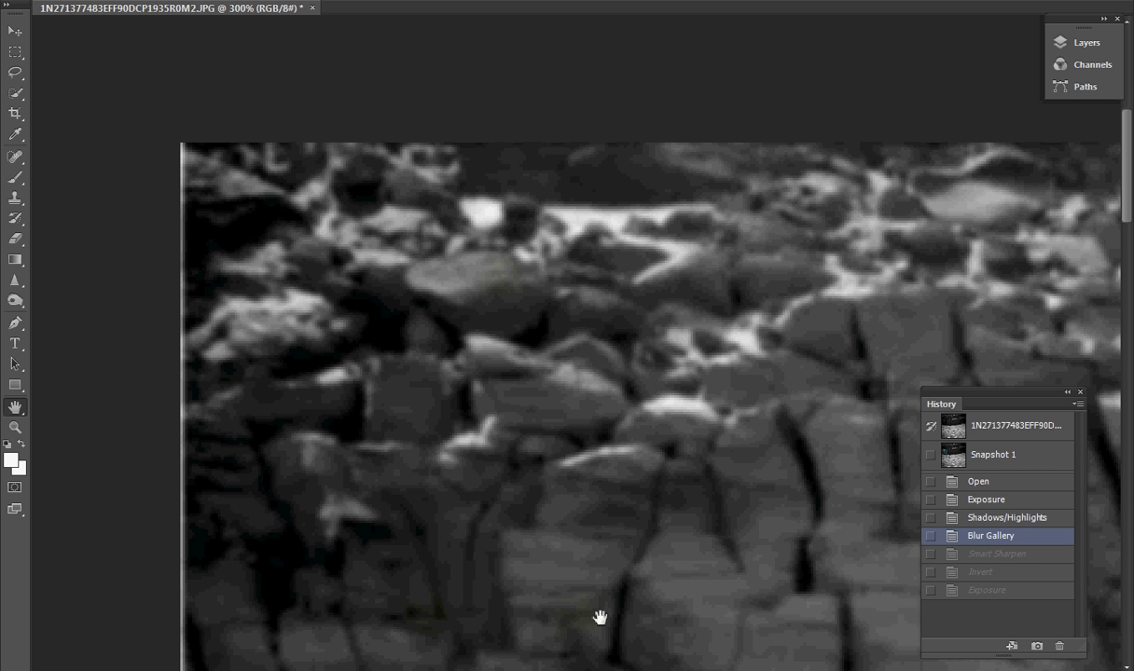
left_click_drag(961, 664, 638, 663)
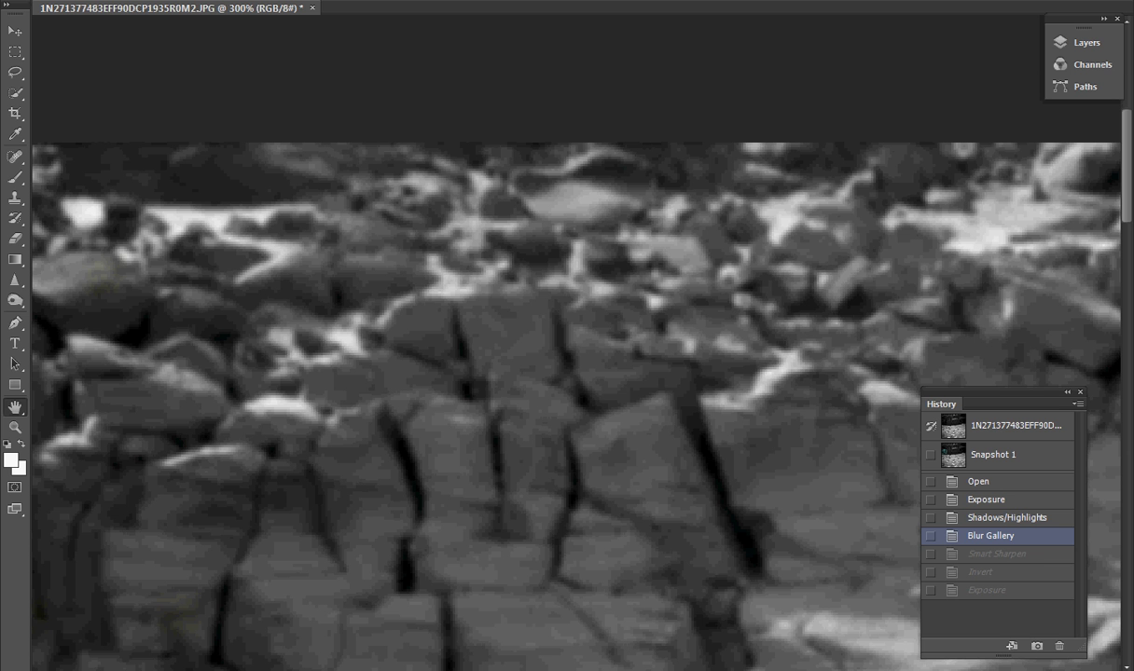
scroll(575, 390, "right", 3)
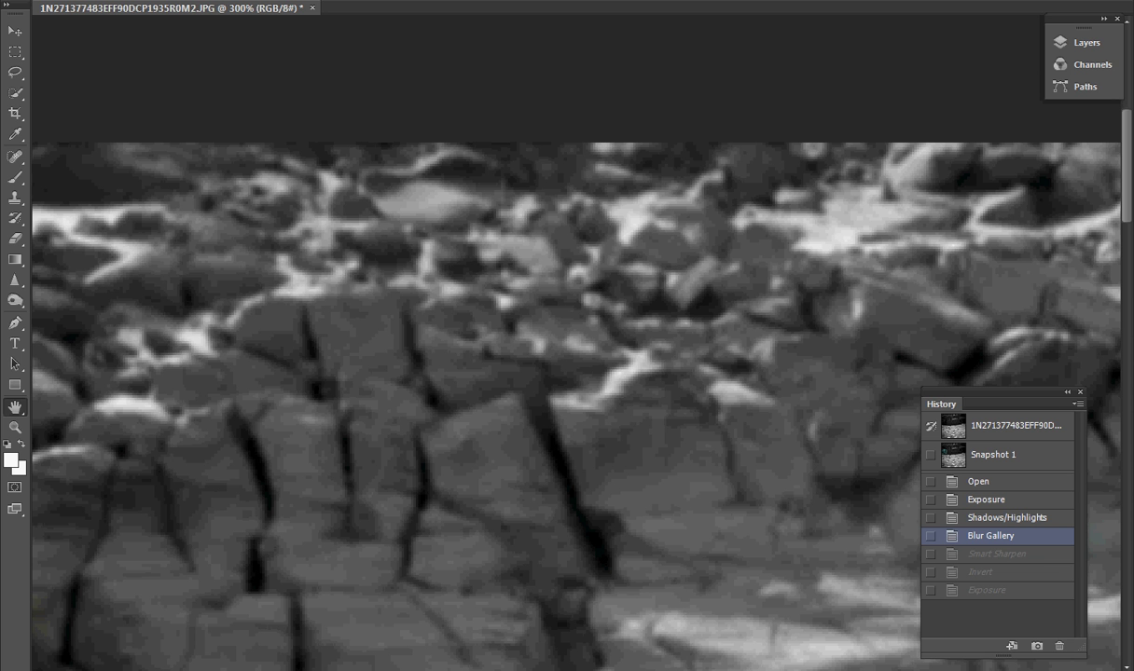
scroll(676, 634, "right", 5)
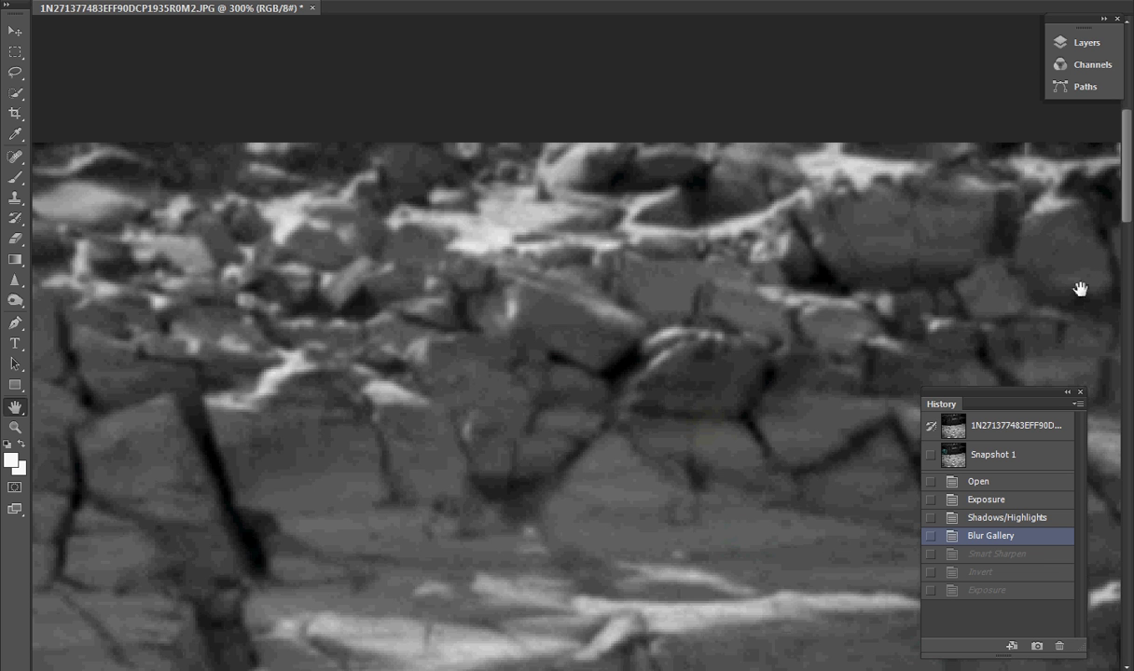
scroll(1129, 199, "up", 2)
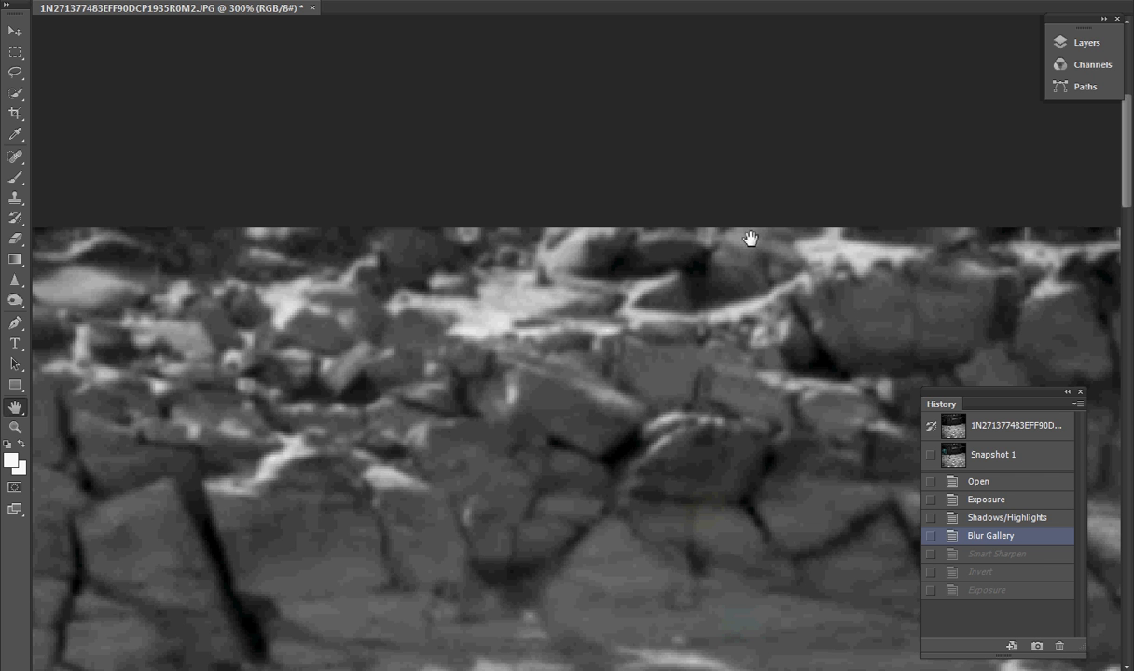
scroll(817, 291, "up", 2)
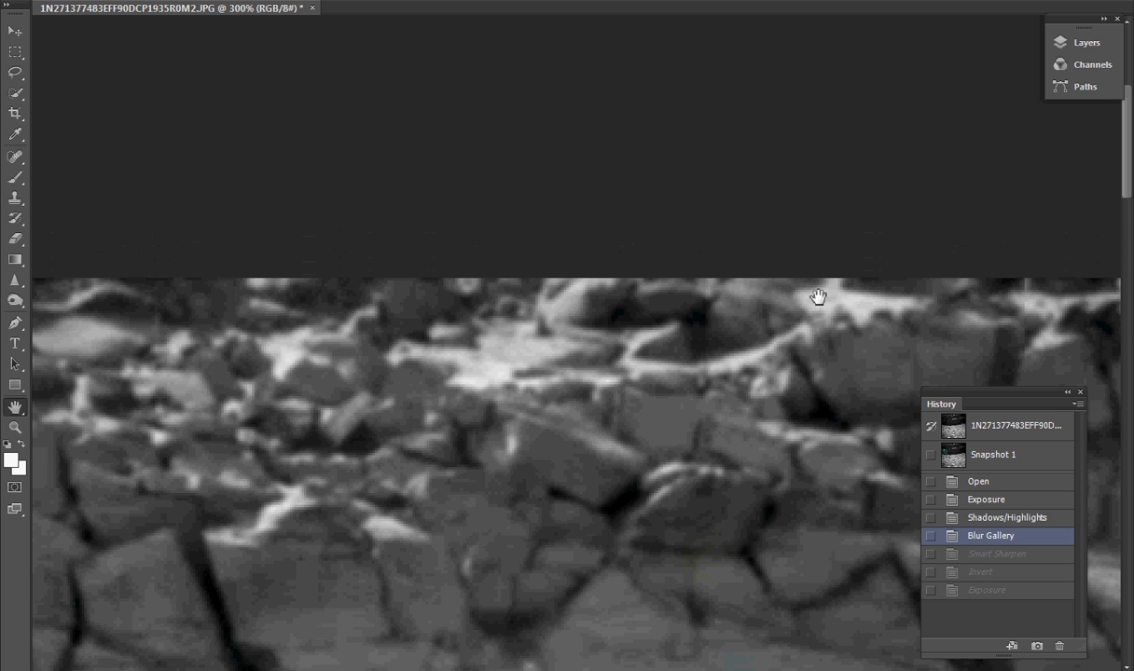
left_click_drag(1130, 160, 1129, 189)
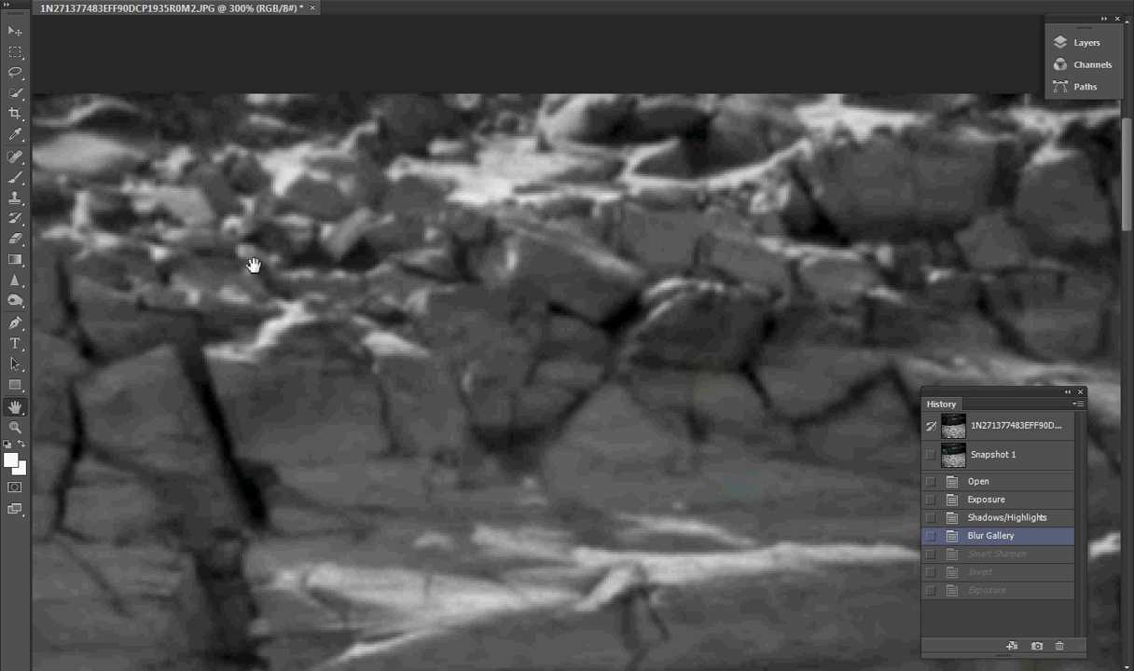
- Advance the image to the Smart Sharpen history state and examine the sharpened rocks along its upper edge
left_click(976, 554)
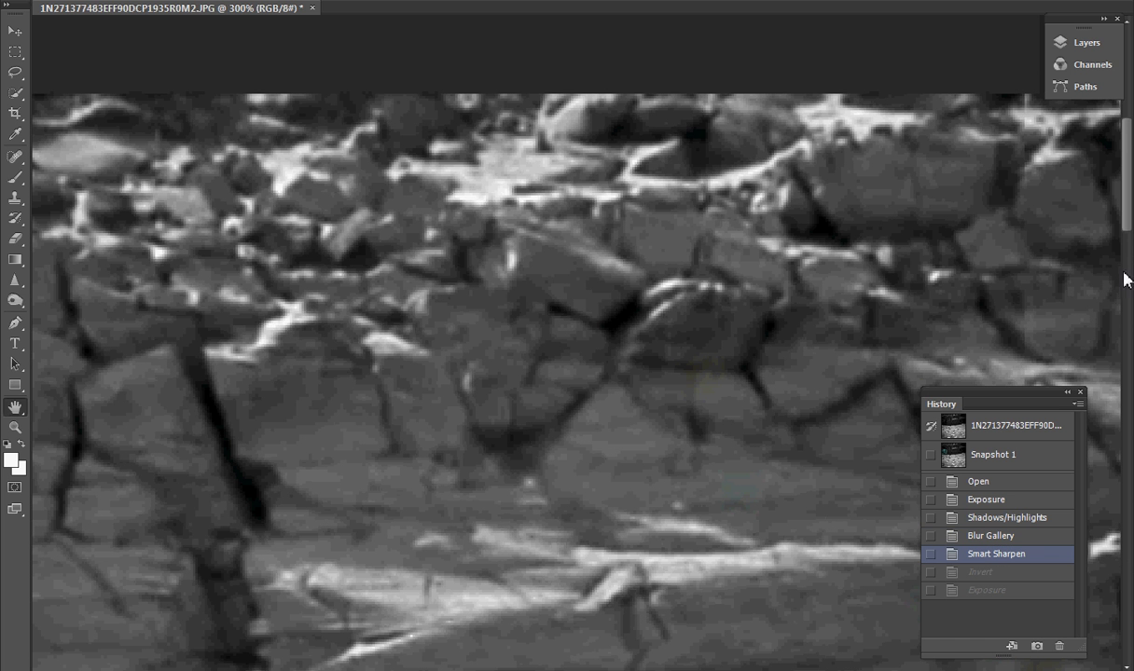
scroll(1073, 205, "up", 3)
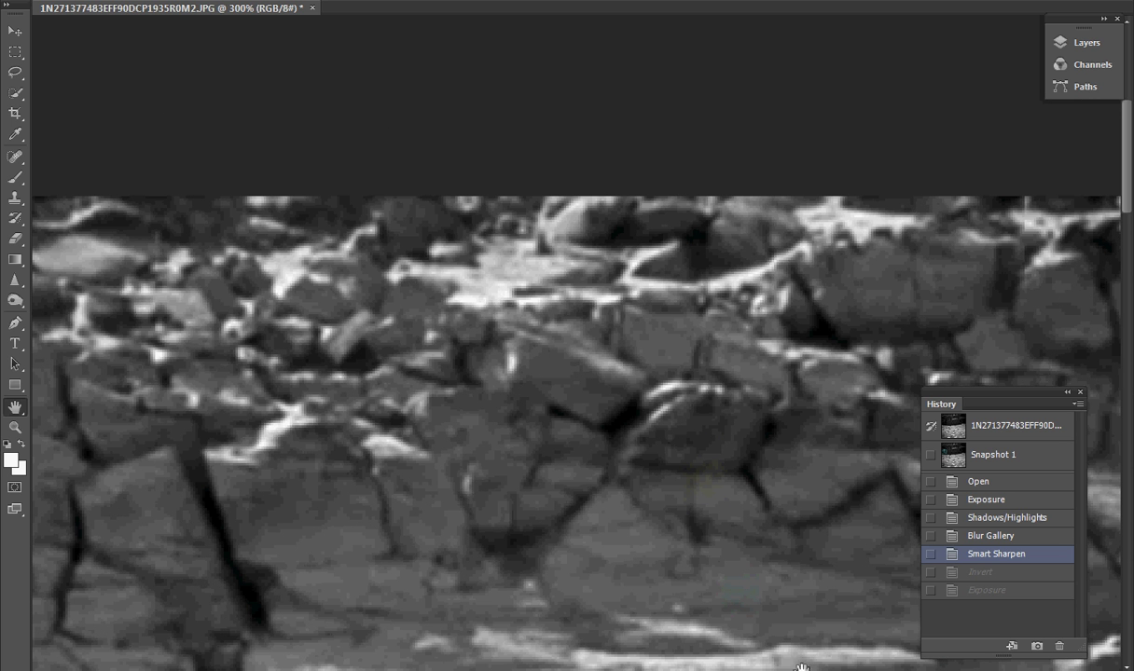
scroll(552, 411, "left", 1)
scroll(753, 668, "left", 3)
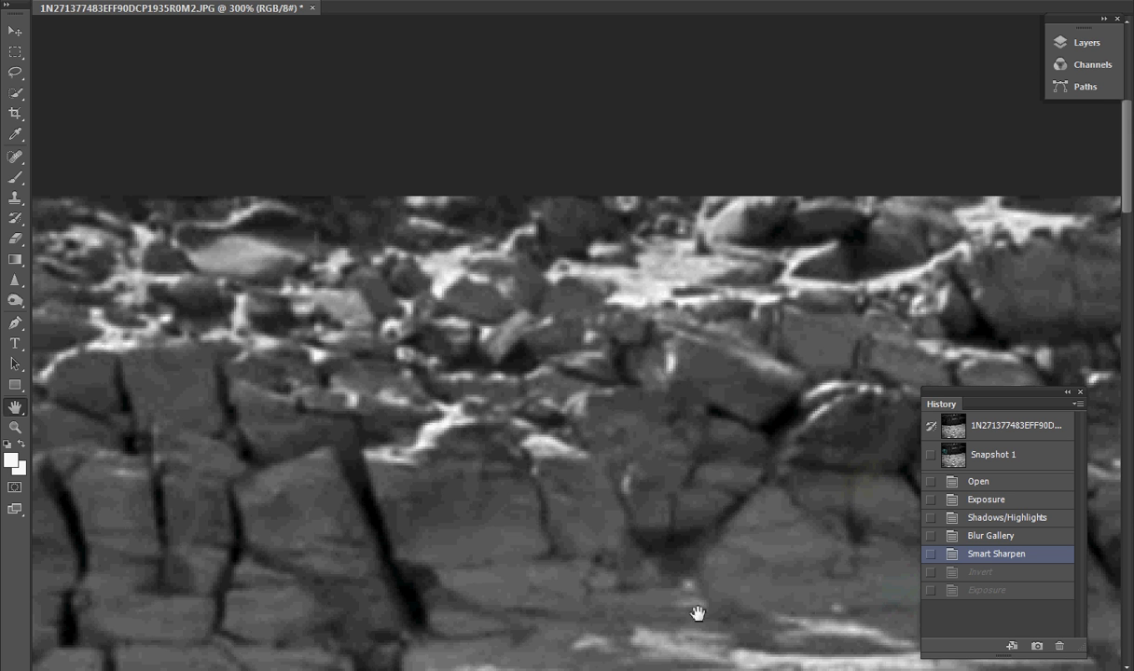
scroll(575, 434, "left", 3)
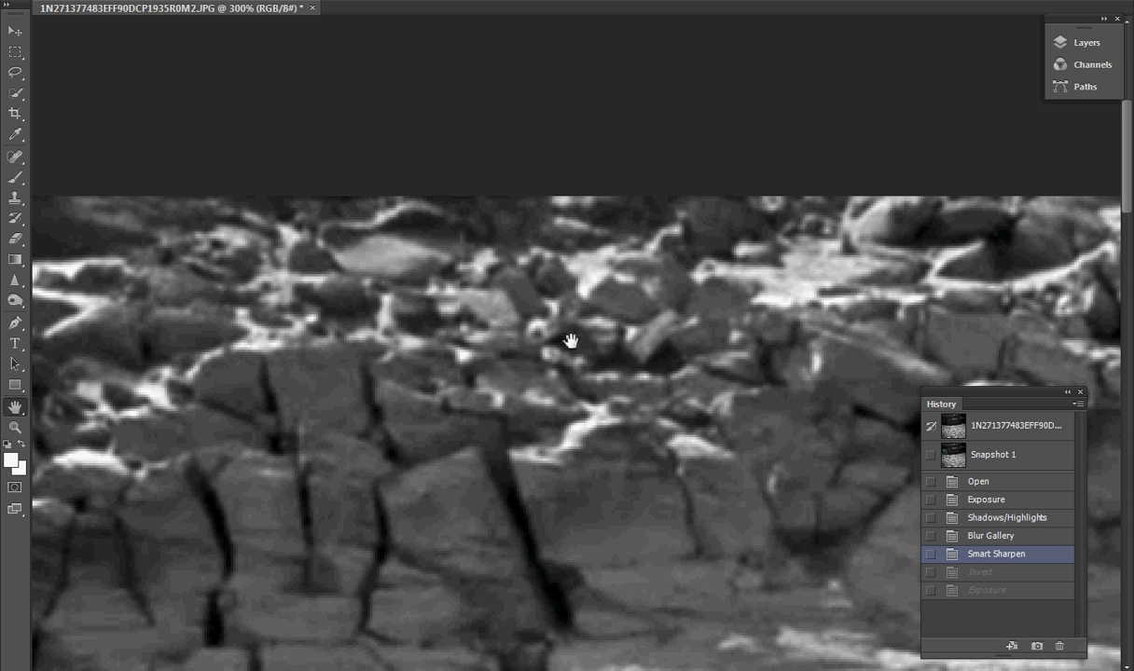
left_click_drag(169, 217, 323, 218)
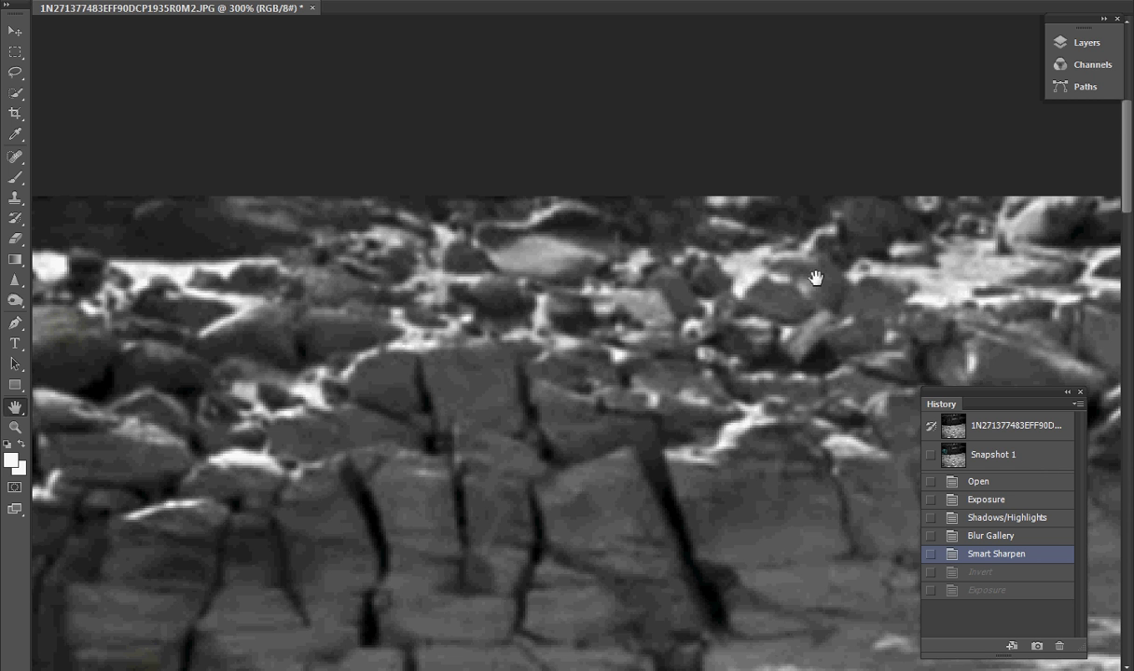
left_click_drag(604, 444, 608, 420)
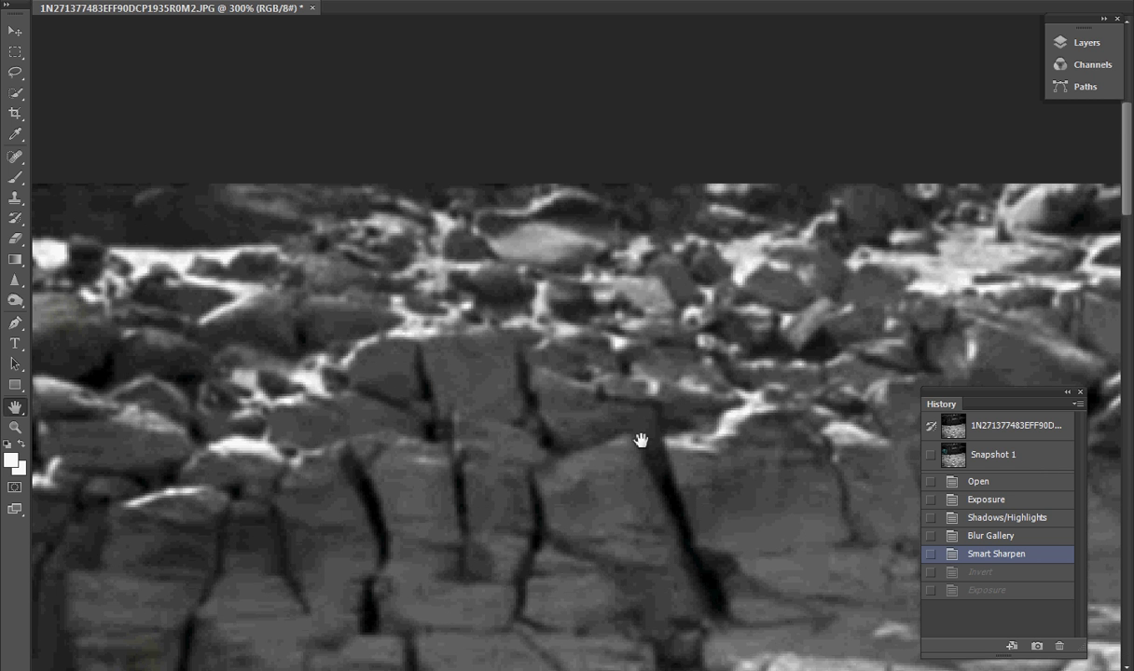
left_click_drag(220, 373, 416, 381)
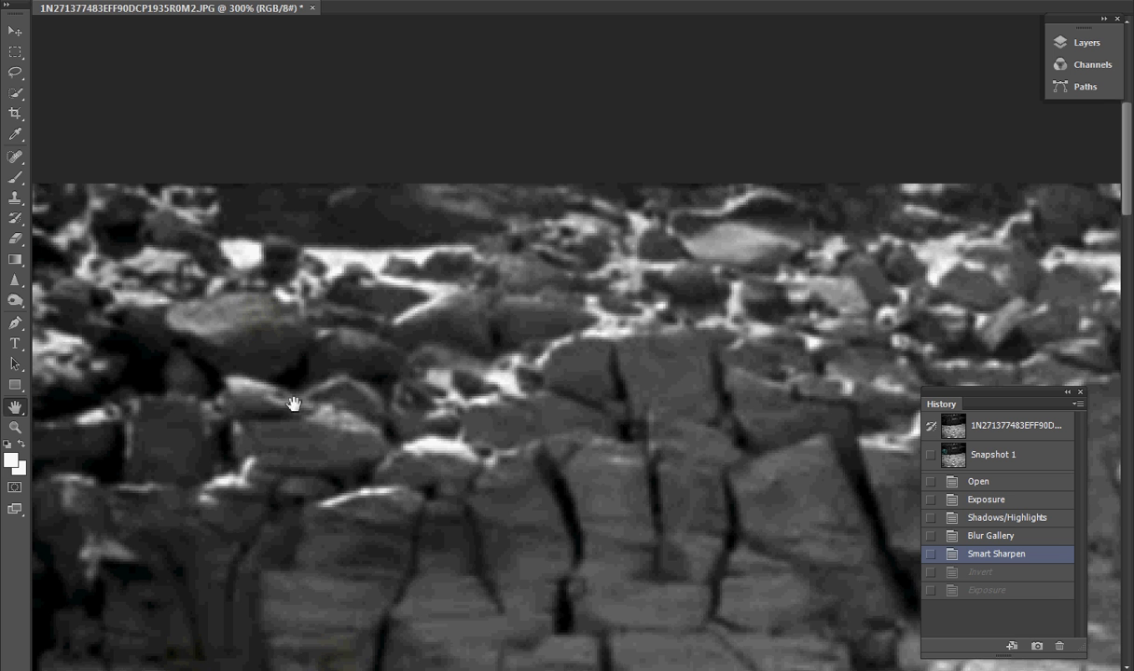
scroll(423, 469, "down", 5)
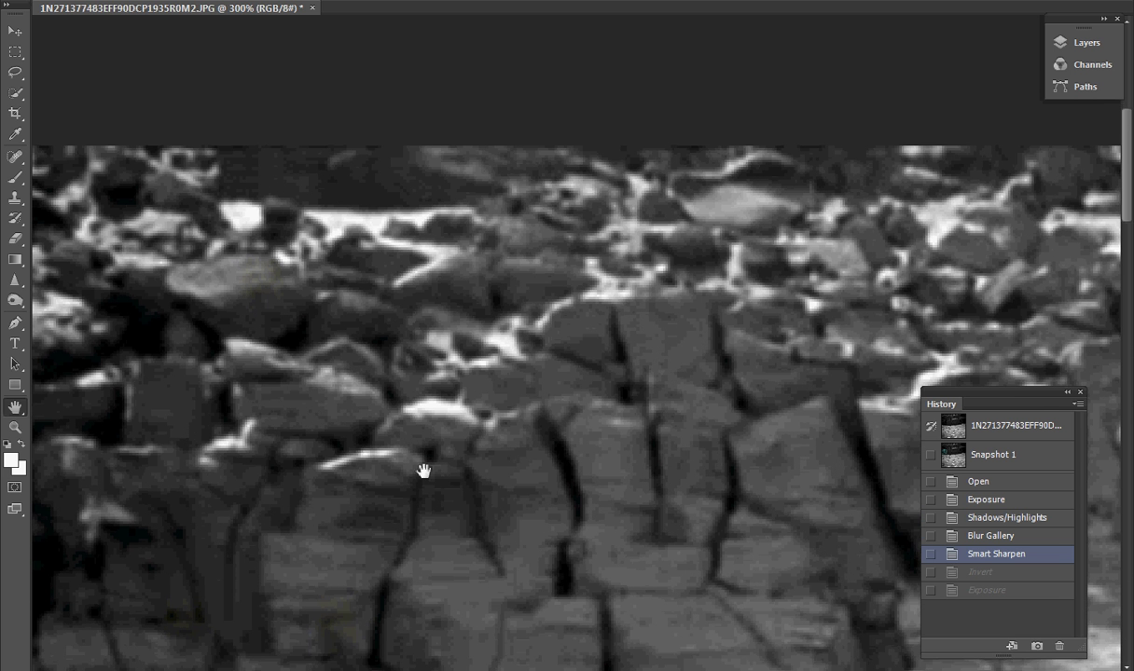
scroll(422, 471, "down", 2)
scroll(493, 663, "left", 5)
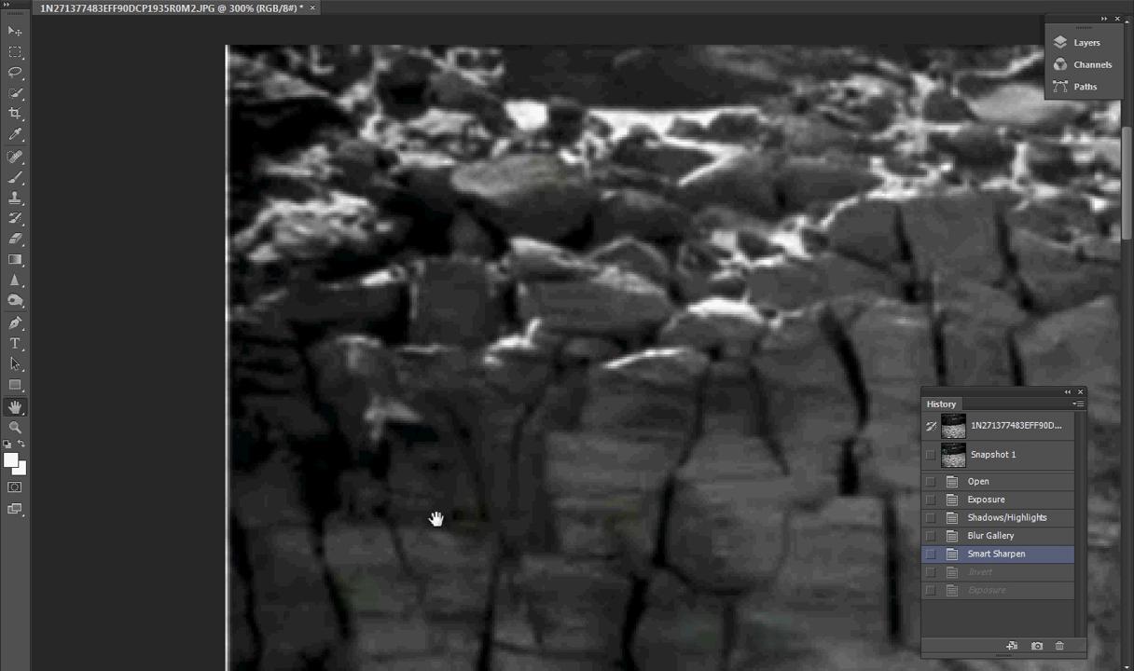
scroll(541, 285, "up", 2)
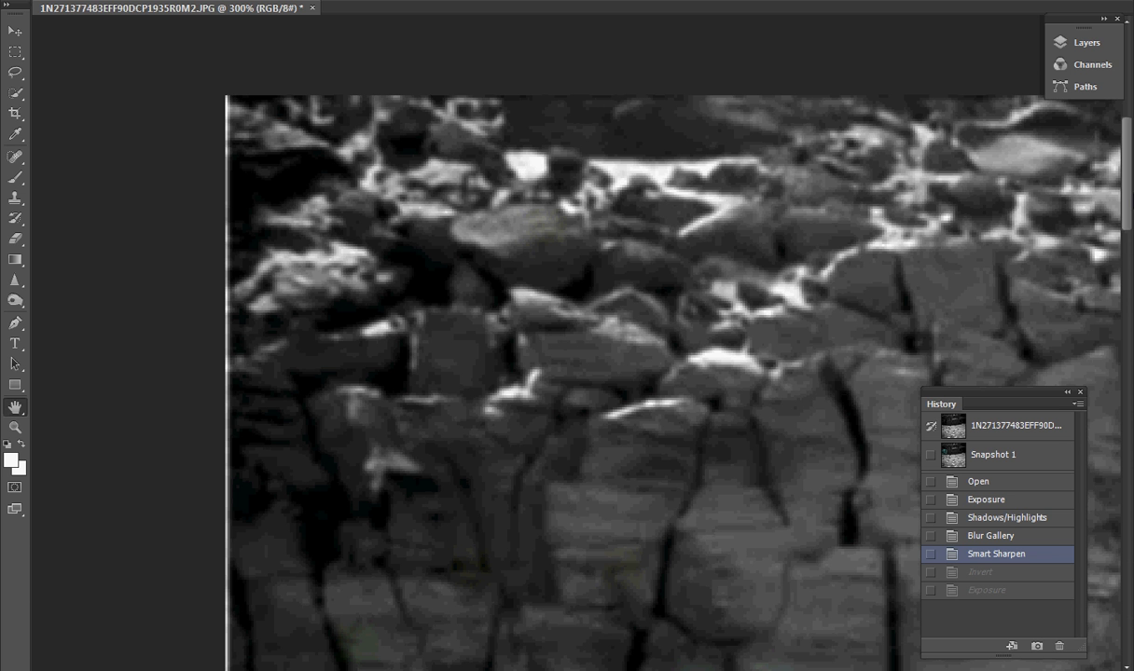
- Check the sharpened cliff face near the image's left edge and advance the image to the Invert history state
left_click_drag(1130, 201, 1130, 281)
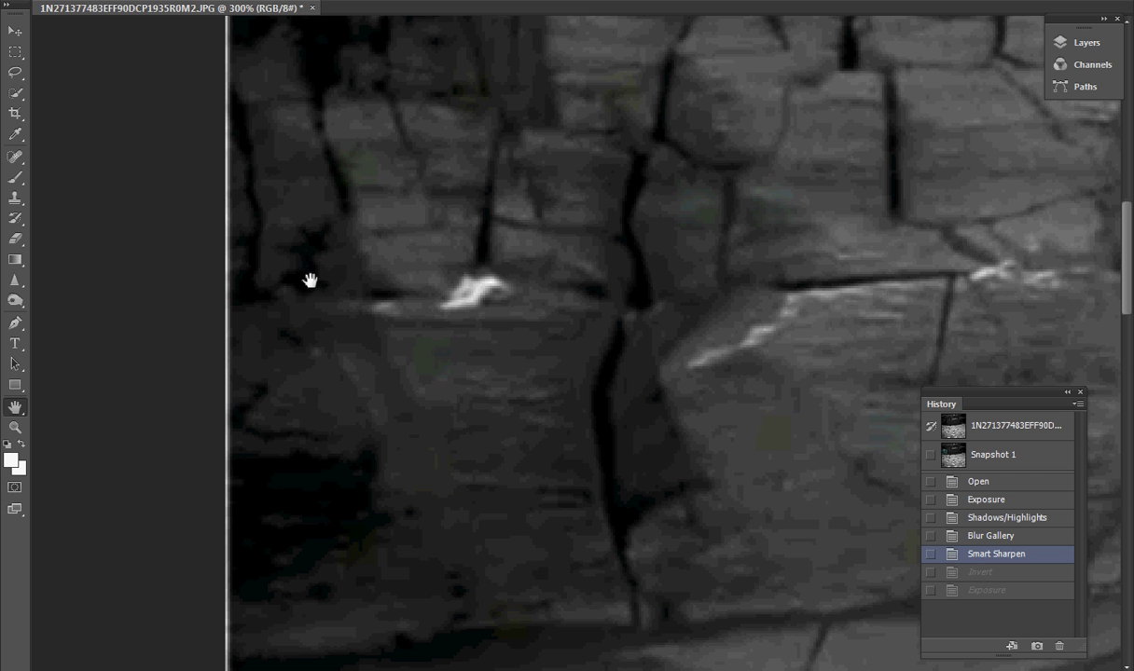
scroll(463, 664, "right", 4)
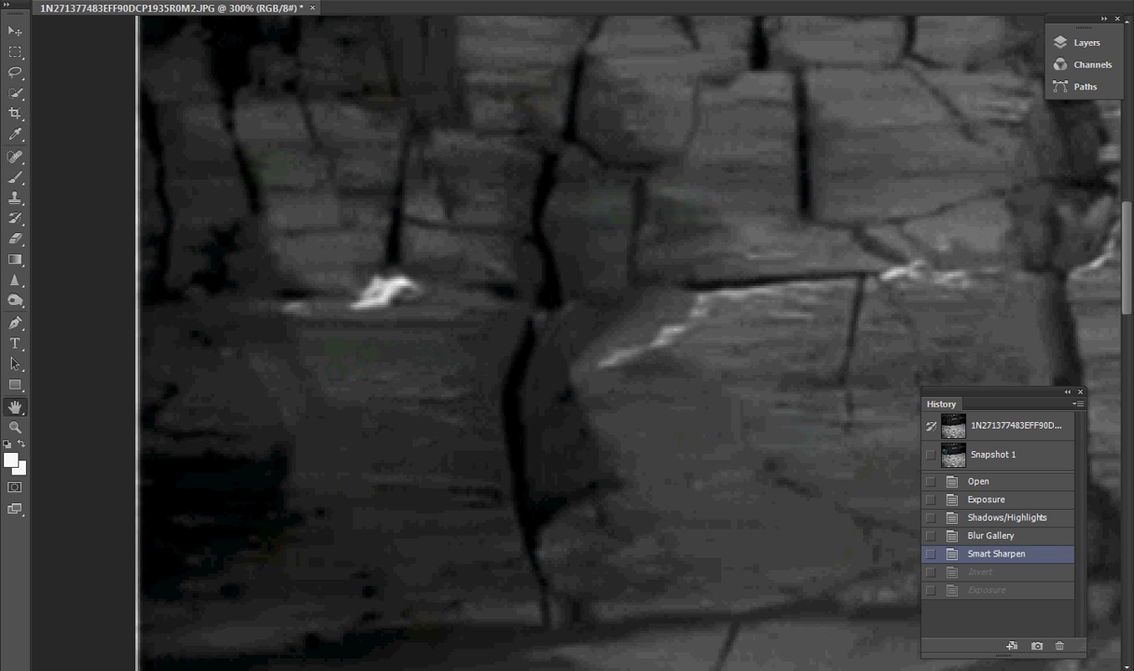
scroll(463, 664, "right", 2)
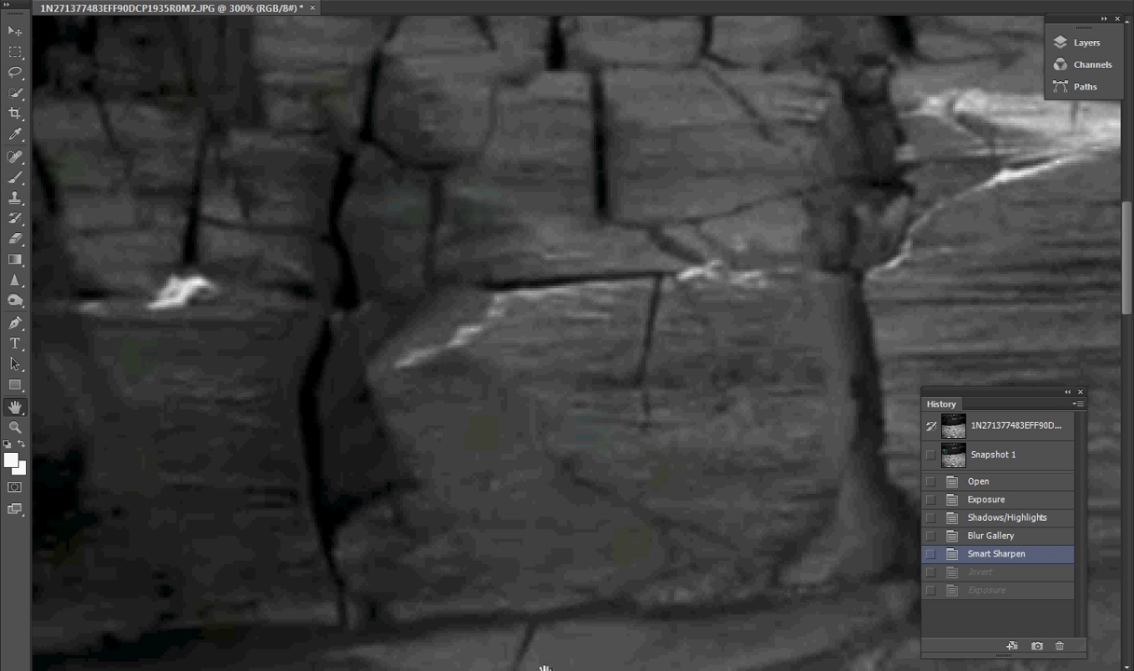
scroll(544, 669, "left", 5)
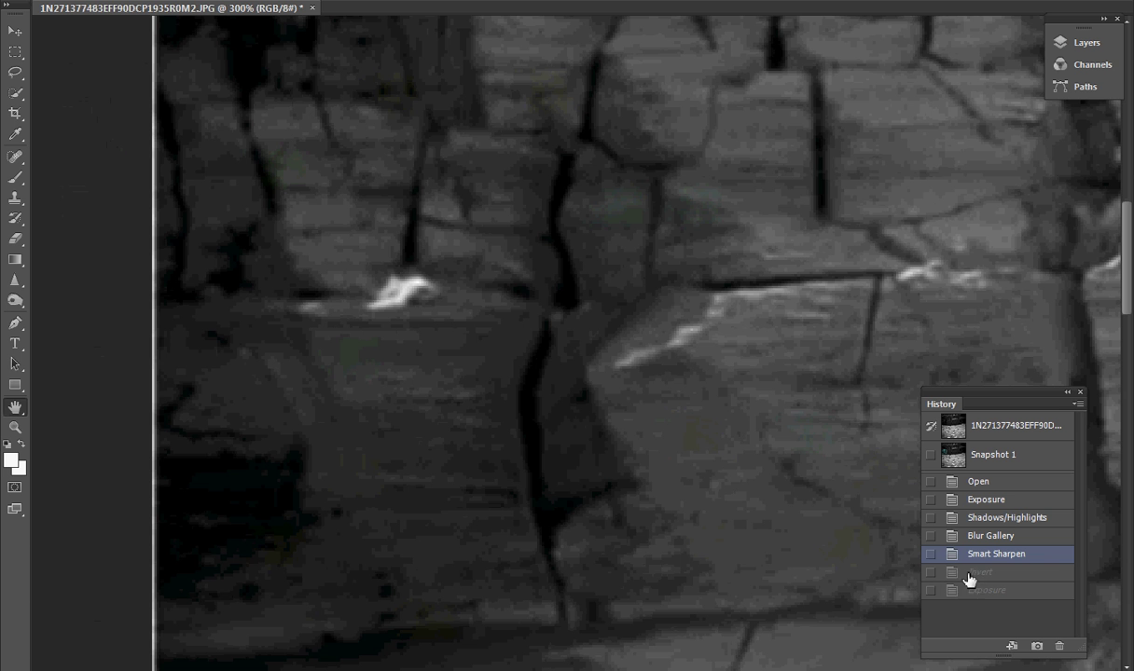
left_click(969, 576)
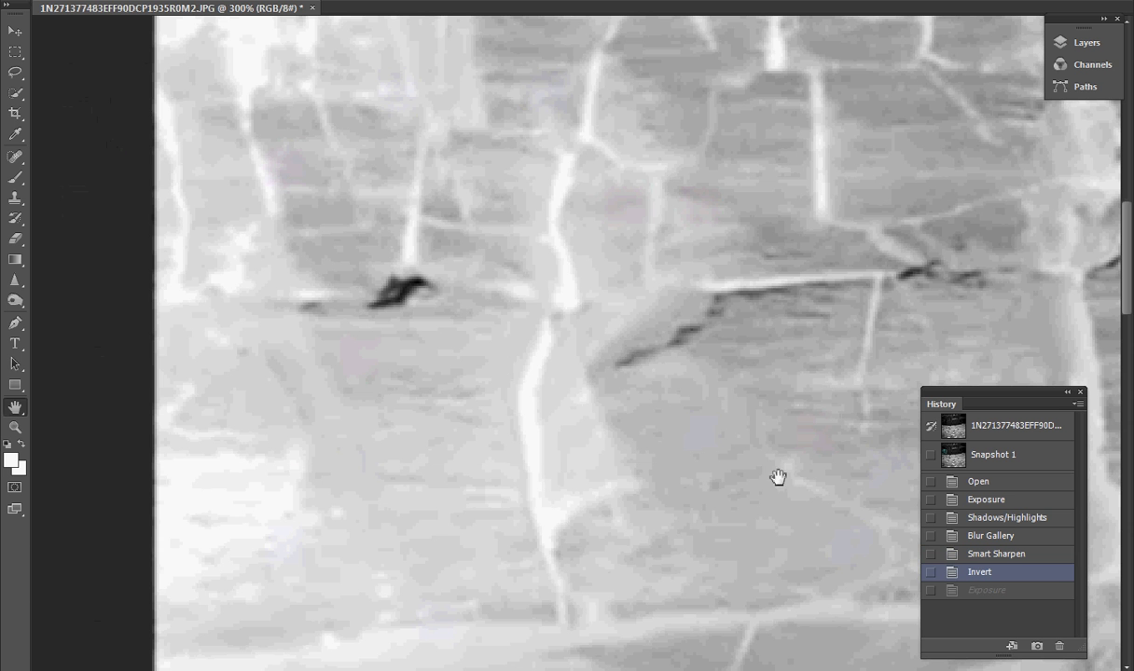
- Check the final Exposure history state, return the photo to its original opening snapshot, and show its full width at 100%
left_click(989, 594)
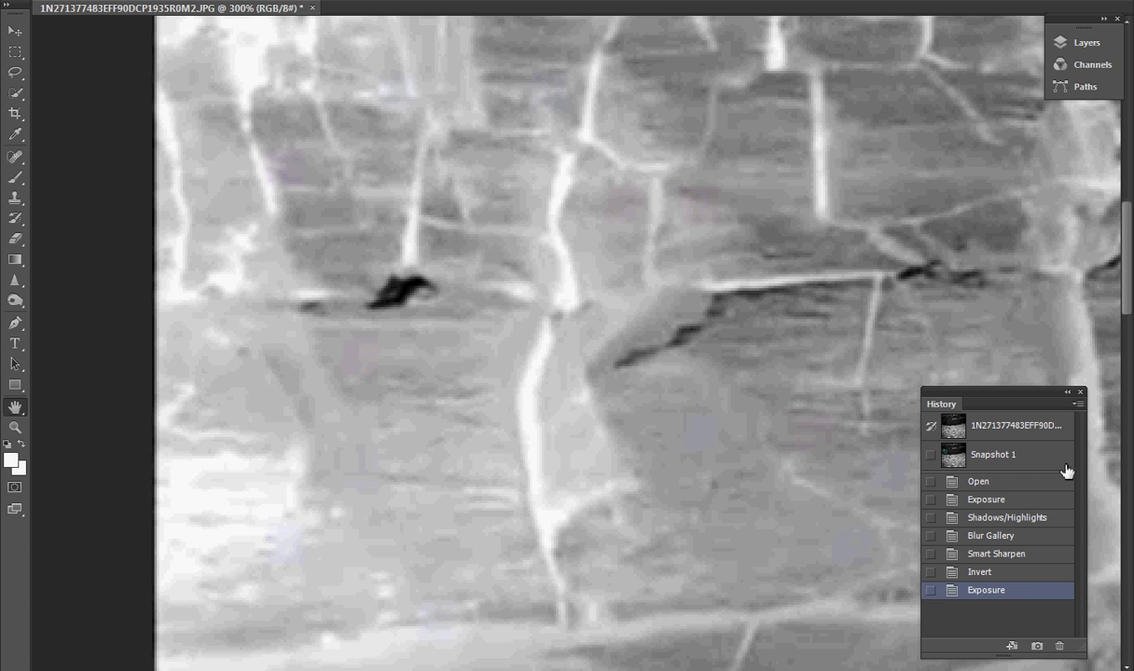
left_click(989, 424)
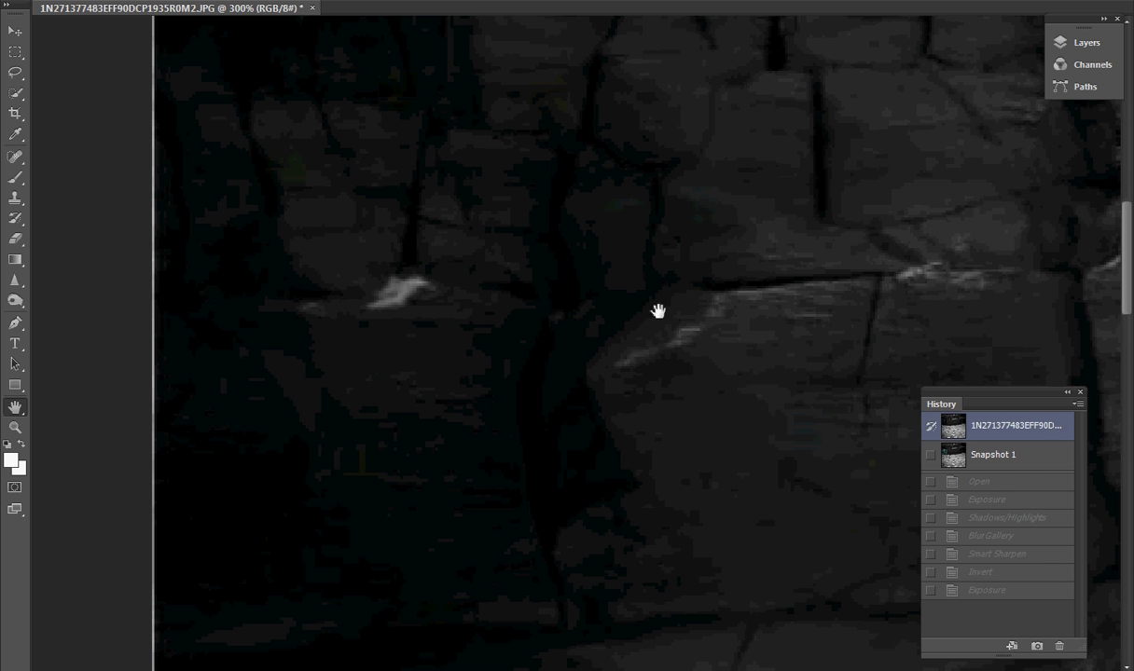
key("ctrl+1")
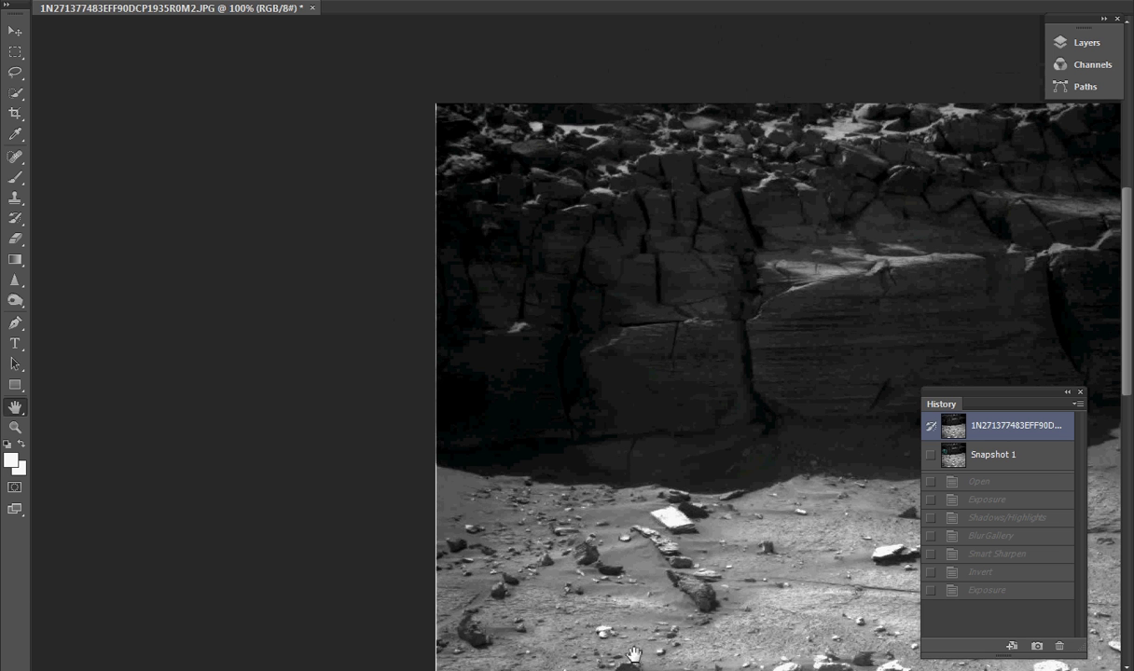
left_click_drag(773, 606, 440, 606)
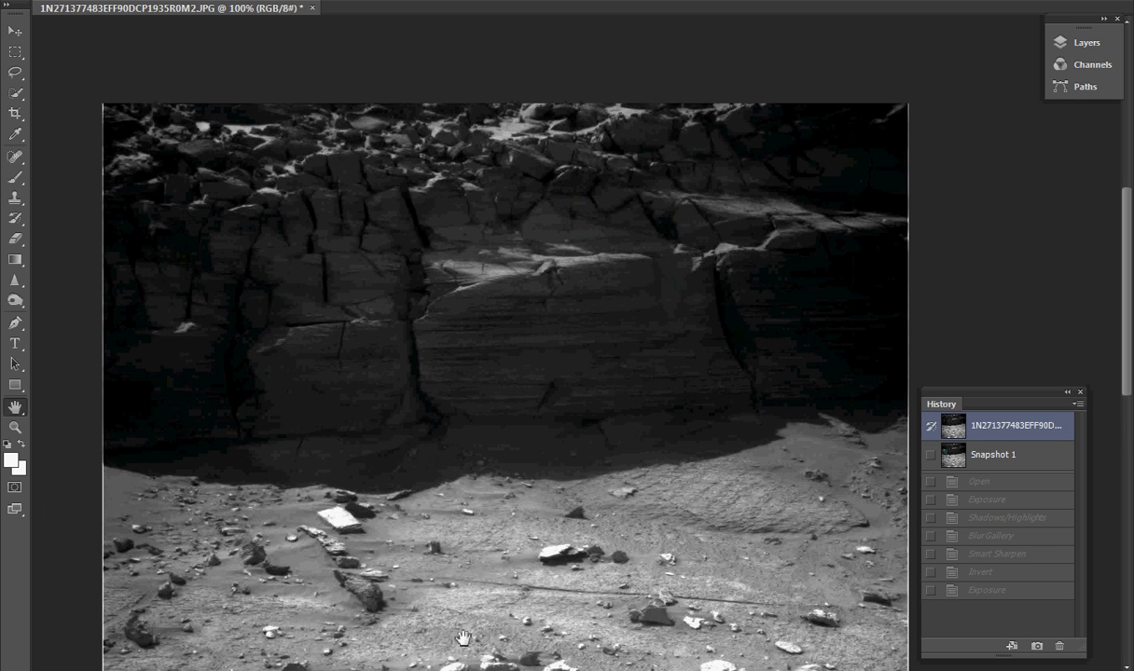
- Switch to Firefox and examine the source photo 1N271377483EFF90DCP1935R0M2.JPG, from its shadowed cliff down to the sunlit ground
left_click(185, 659)
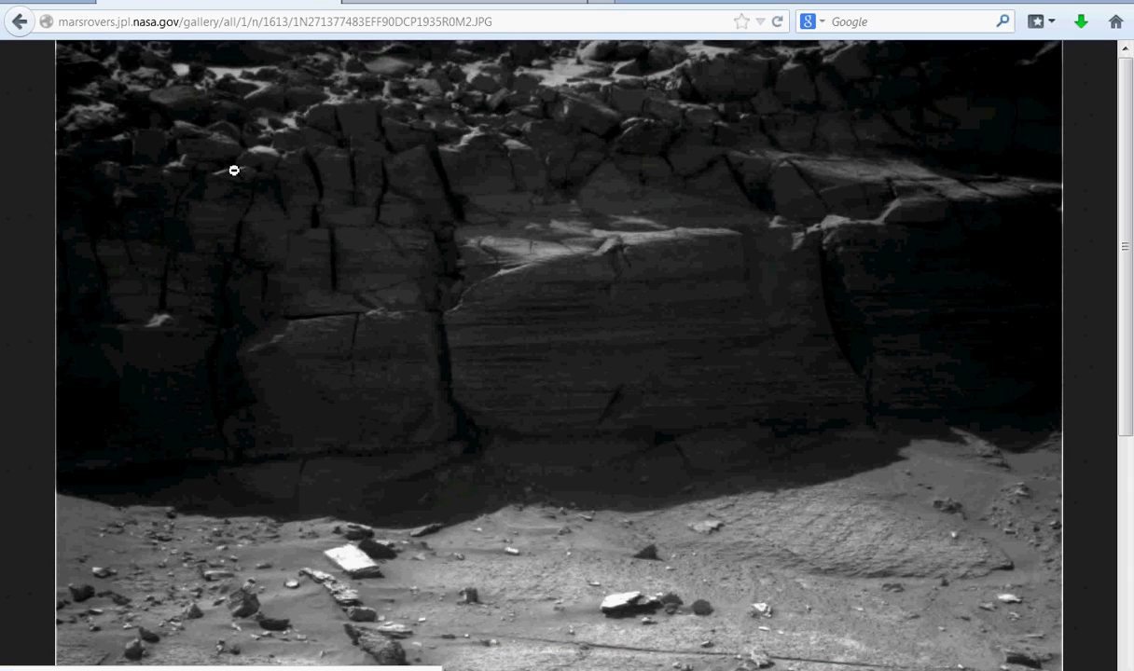
key("ctrl+plus")
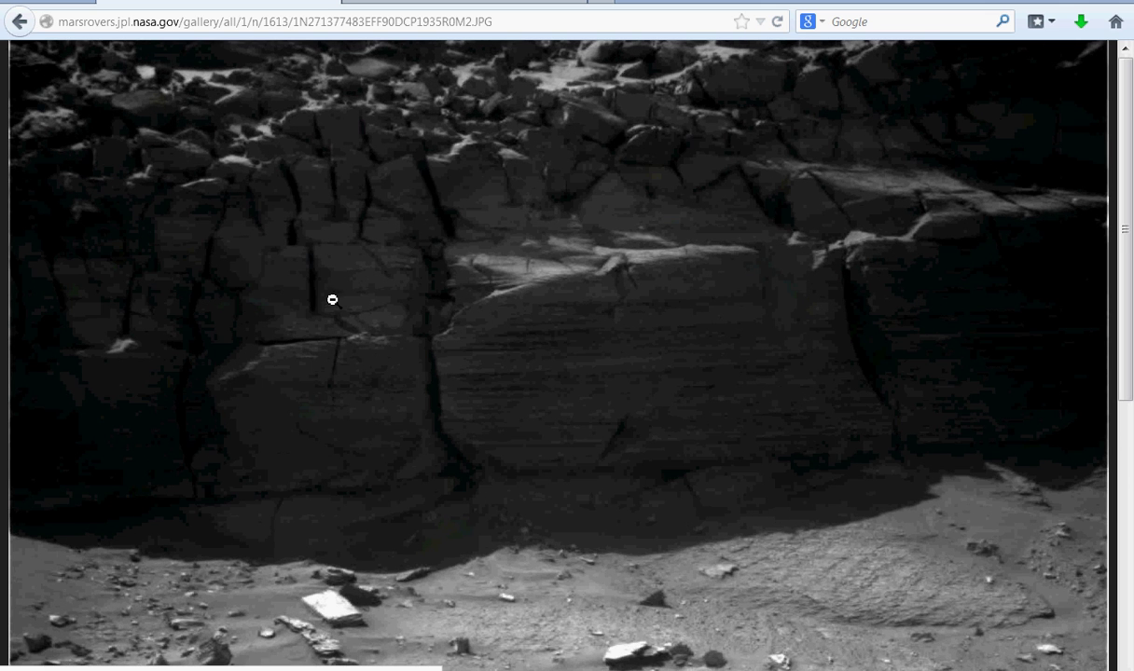
key("ctrl+minus")
key("ctrl+minus")
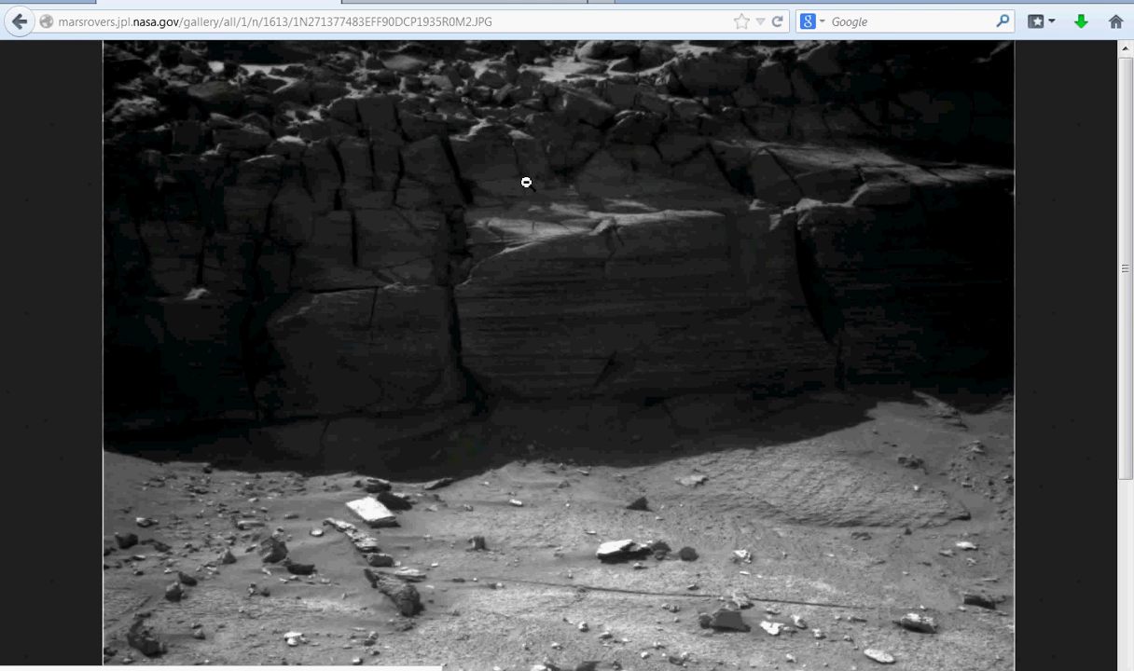
- Check the cliff against the photo 1N270854057EFF90D8P0315R0M1.JPG and enlarge the 1N271377483 photo to a similar scale
left_click(508, 3)
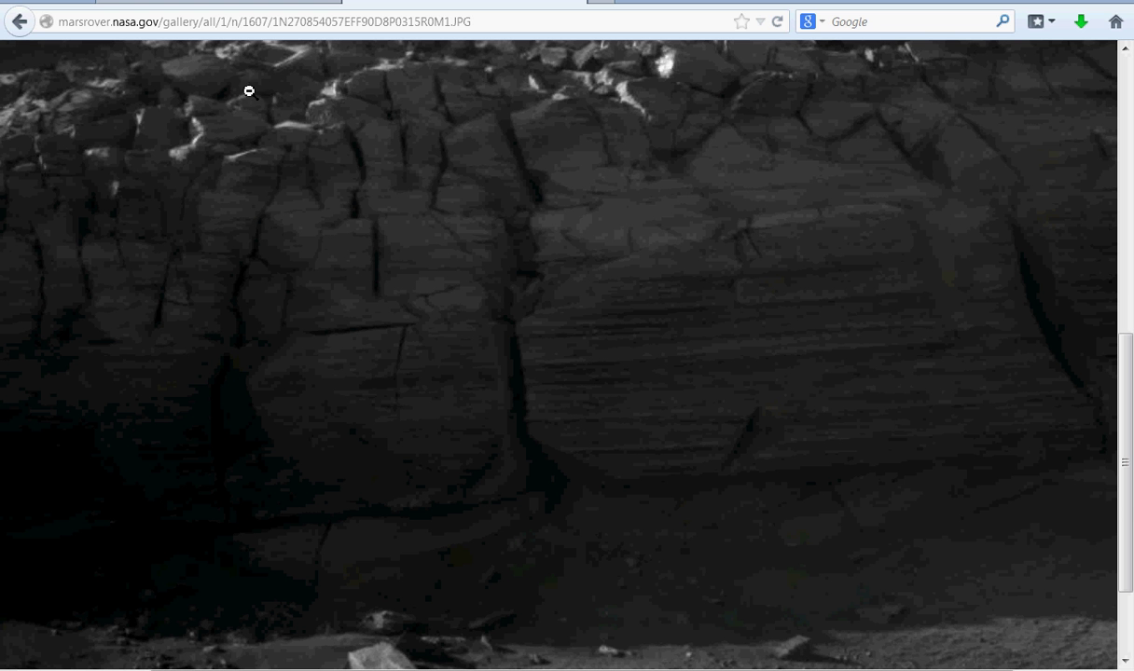
key("ctrl+Tab")
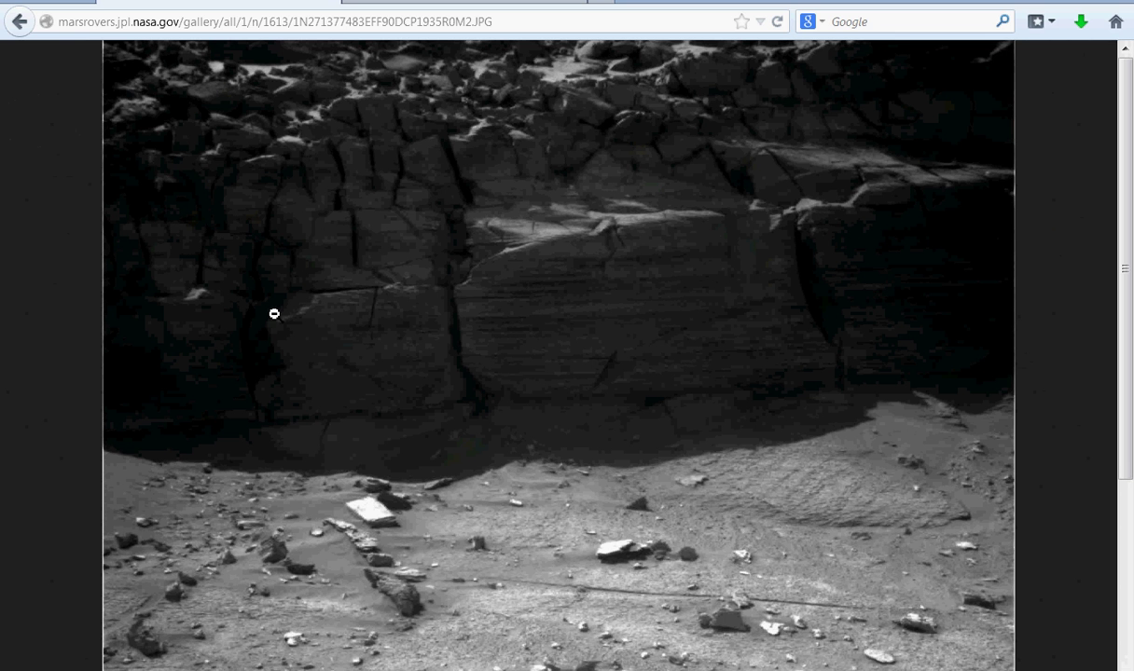
scroll(361, 364, "up", 1)
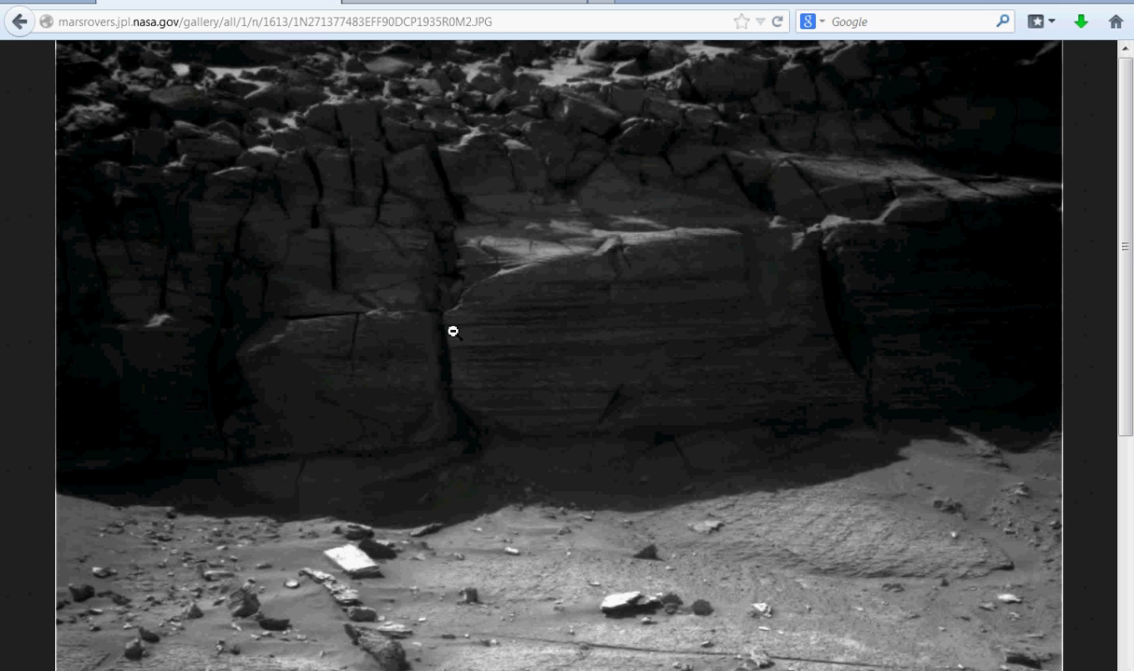
scroll(453, 331, "up", 2)
left_click(439, 4)
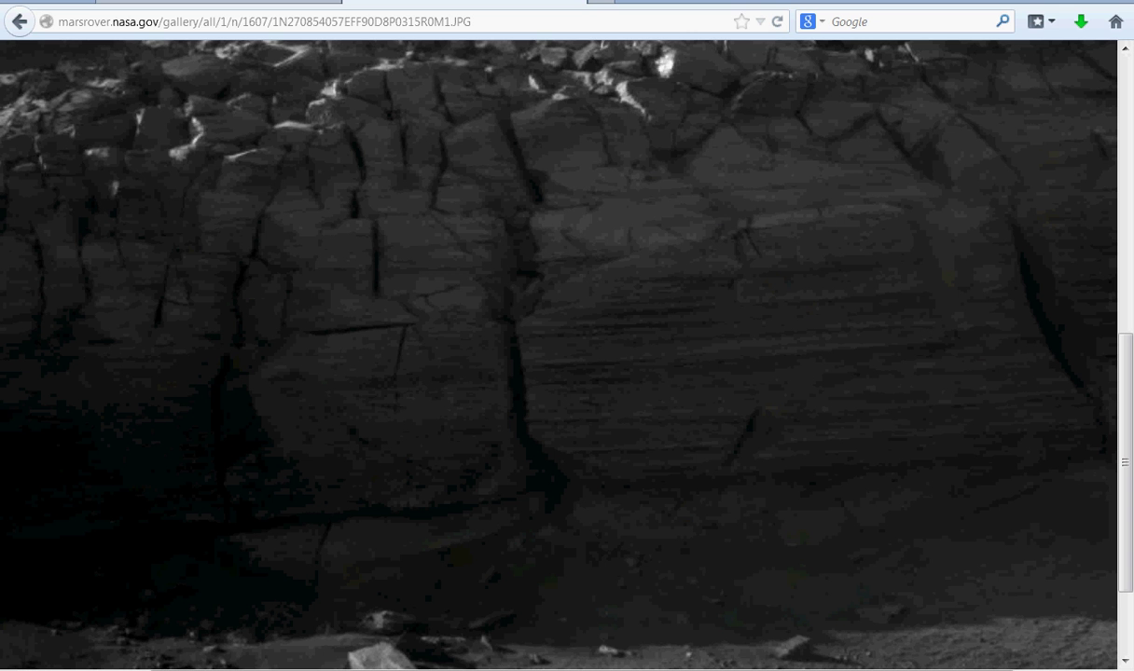
- Alternate repeatedly between the two rover photos to compare the same cracks, ledges and boulders on the cliff face
key("ctrl+shift+Tab")
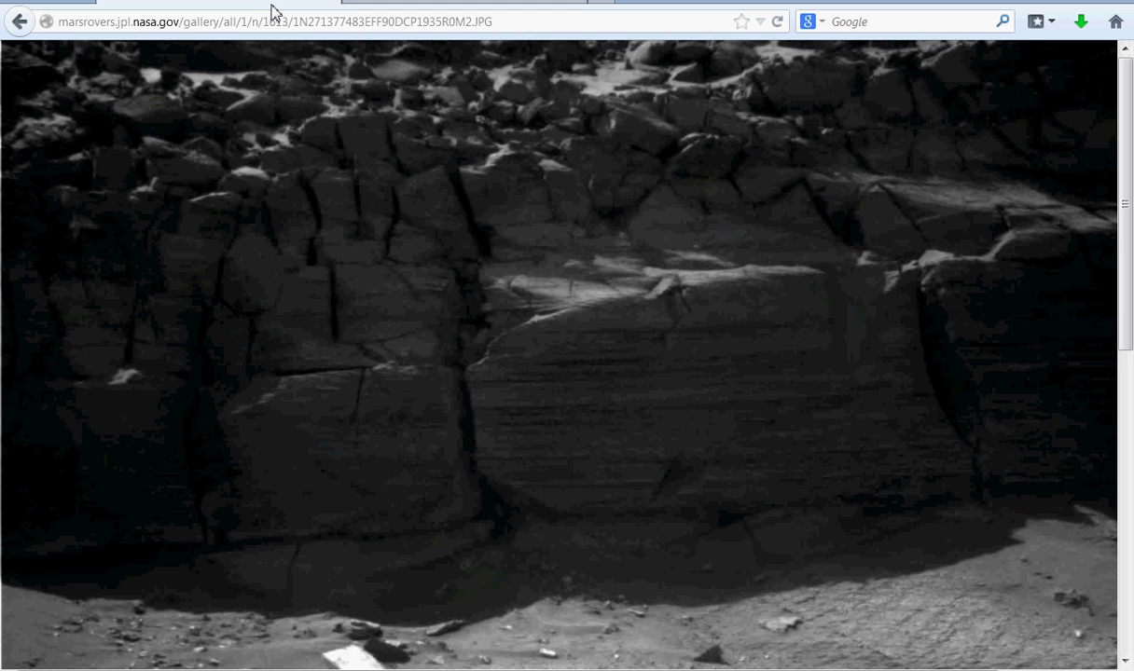
left_click(438, 5)
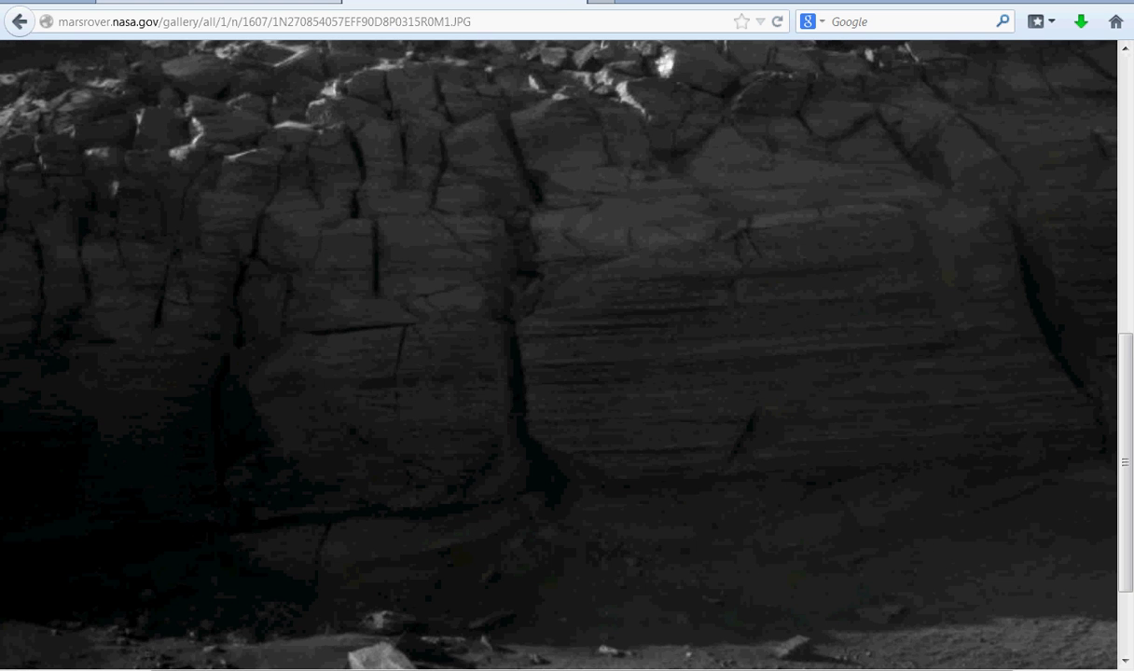
left_click(214, 4)
left_click(439, 4)
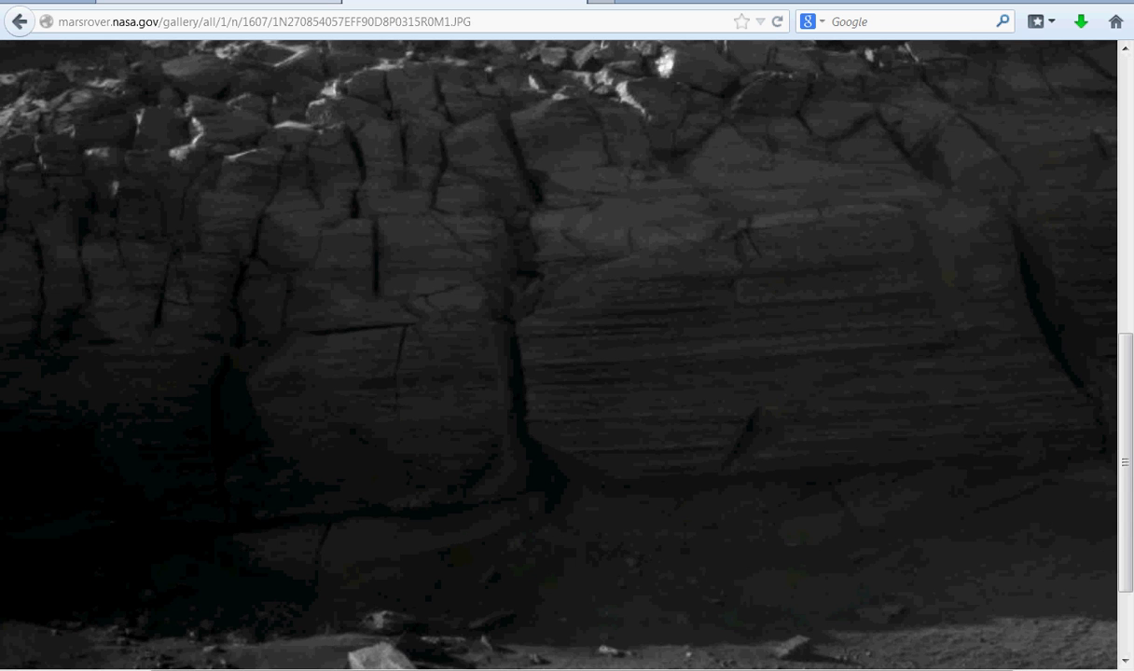
left_click(214, 4)
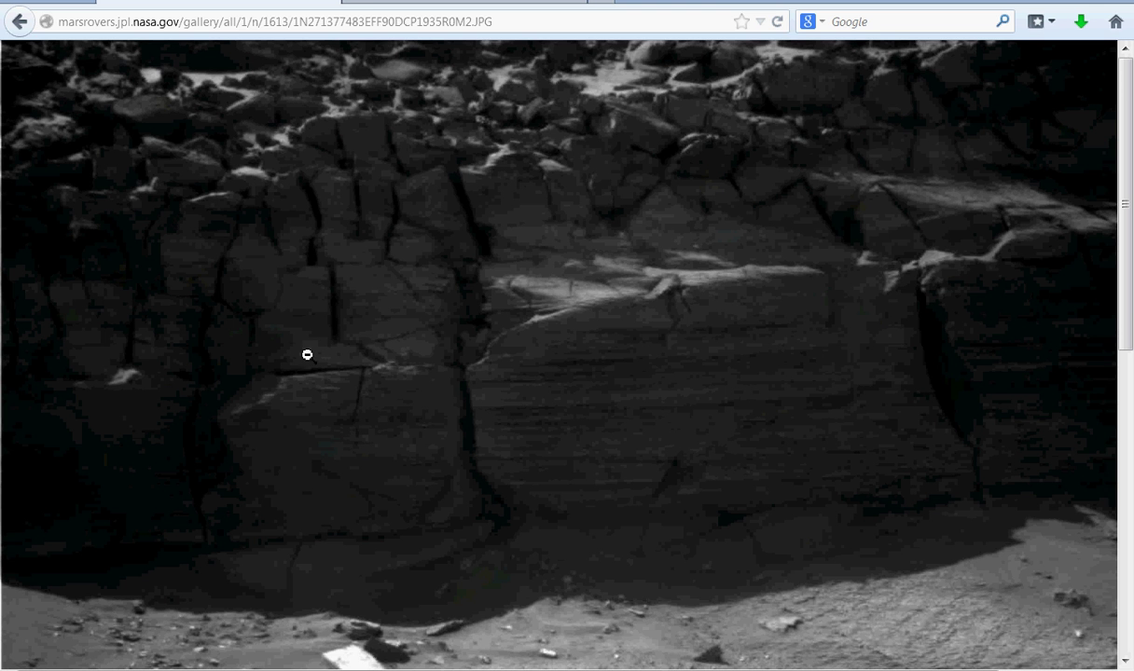
key("ctrl+Tab")
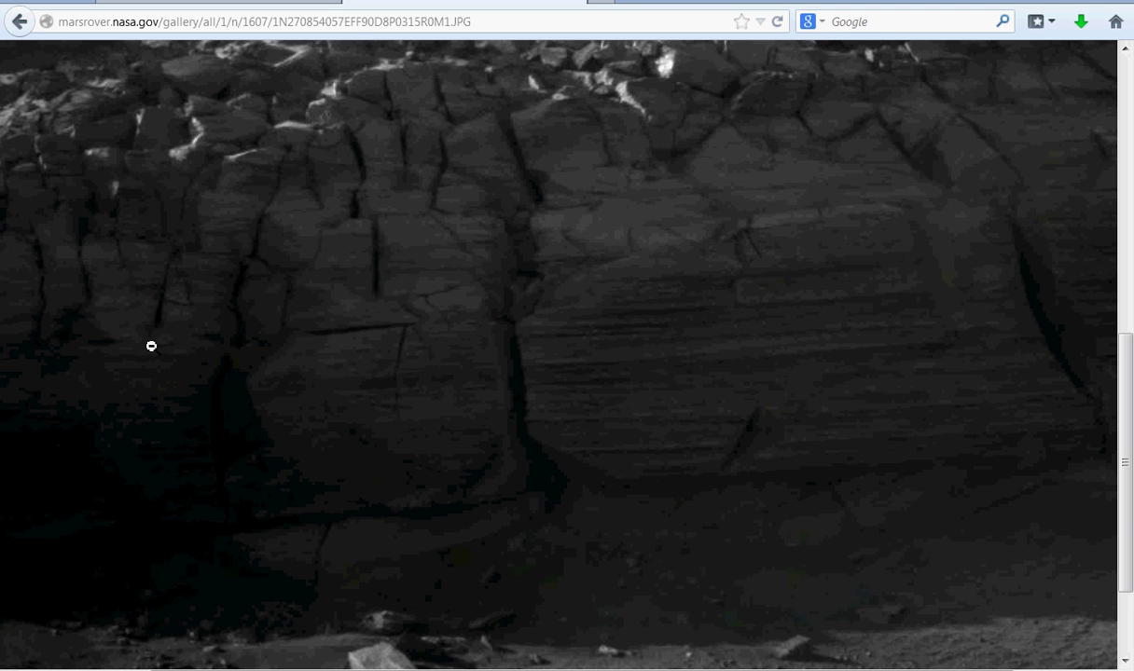
key("ctrl+shift+Tab")
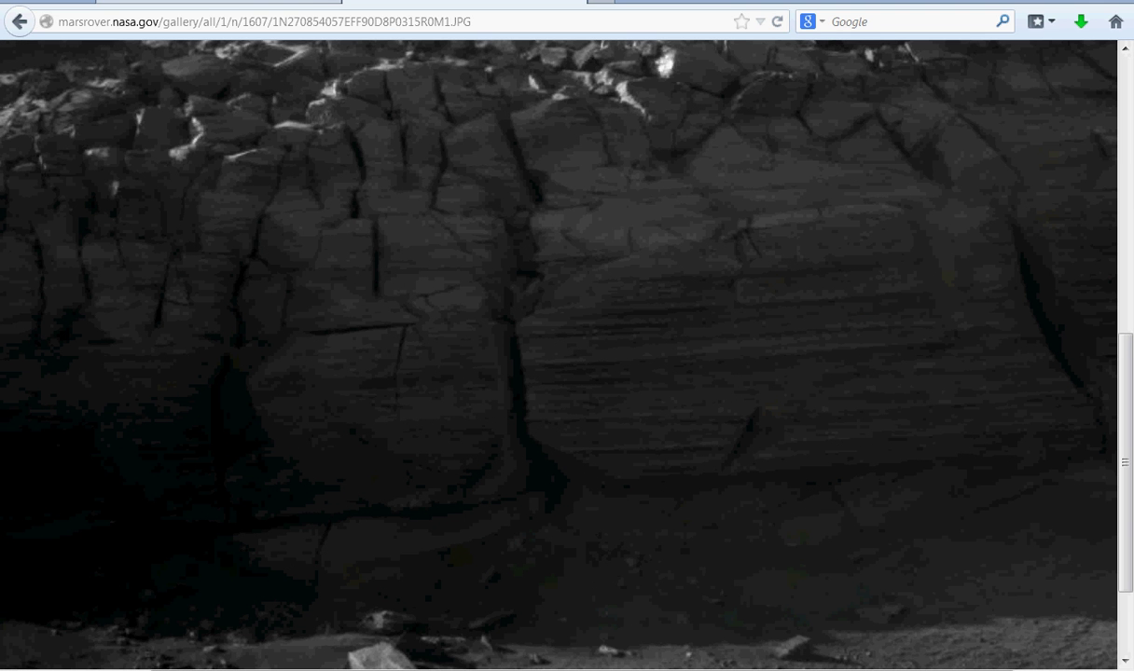
key("ctrl+Tab")
key("ctrl+shift+Tab")
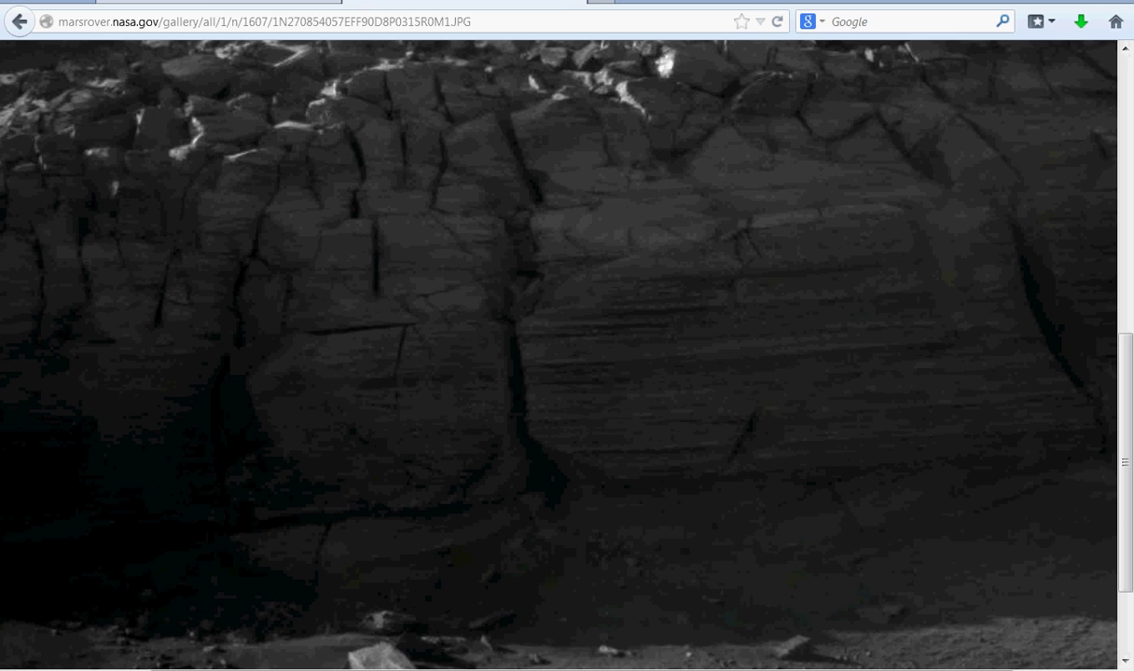
key("ctrl+Tab")
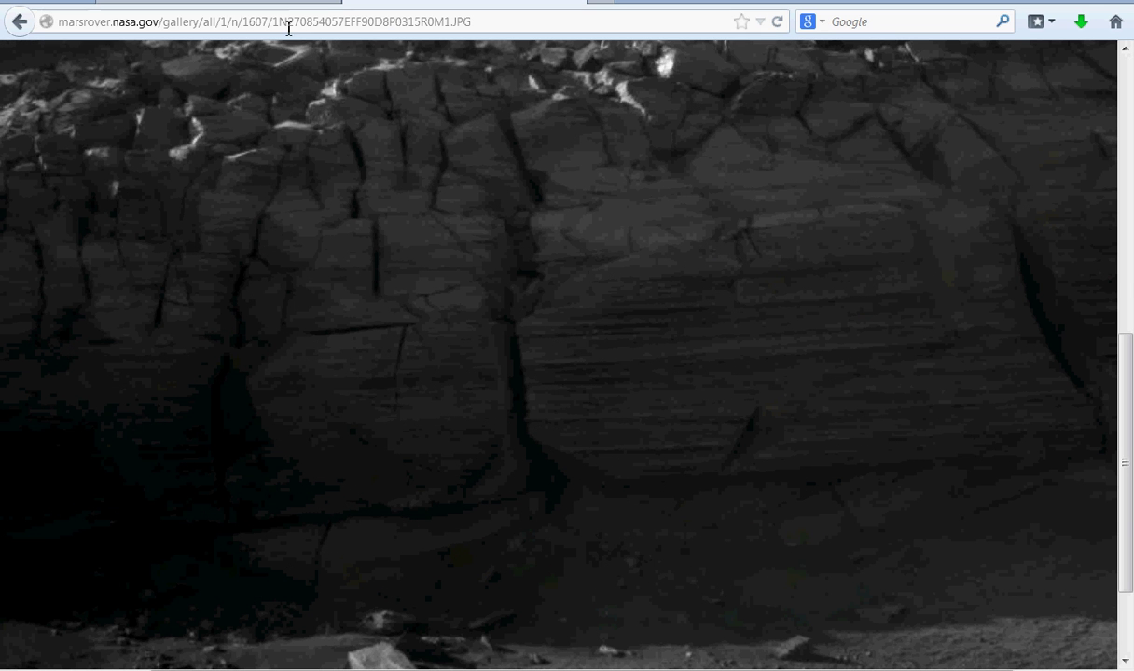
left_click(270, 4)
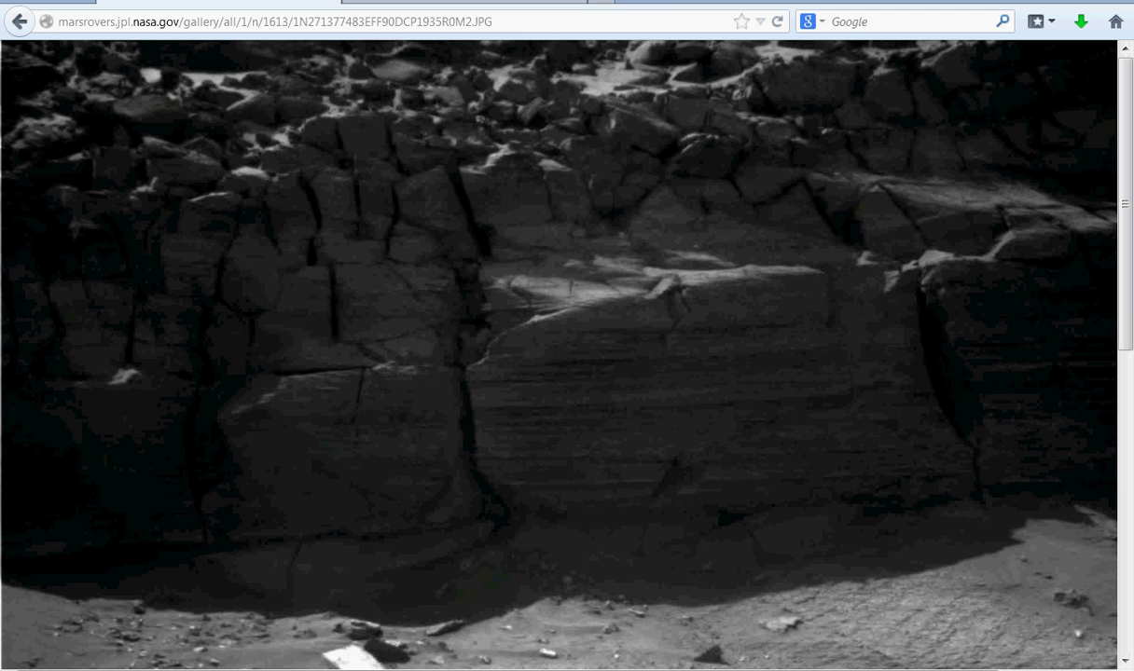
key("ctrl+Tab")
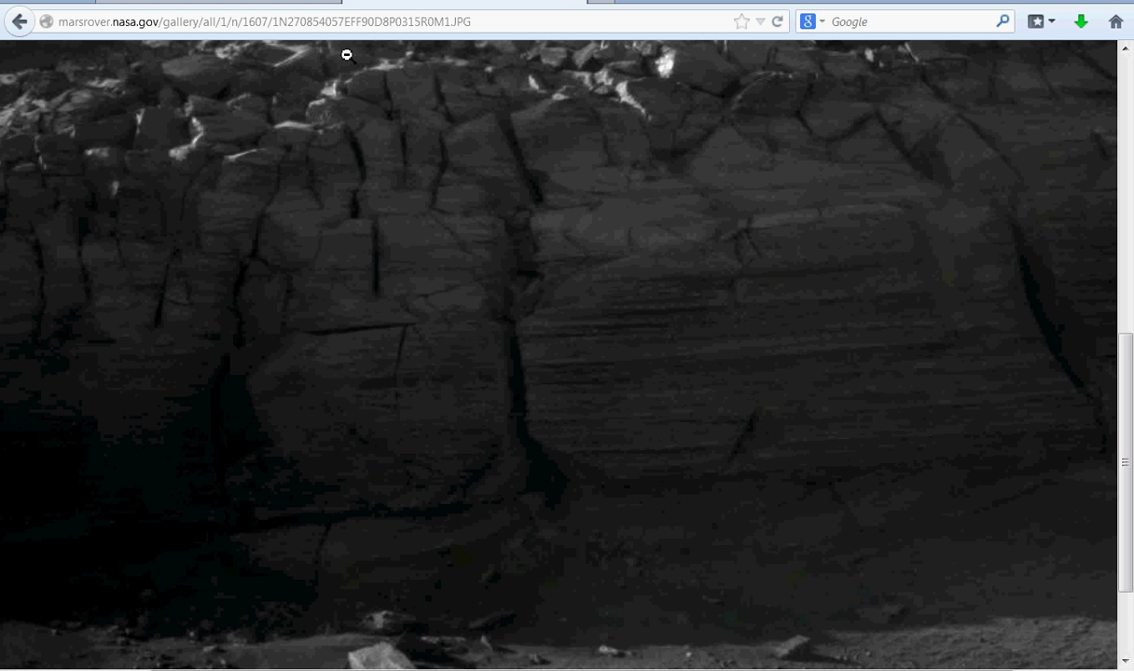
key("ctrl+shift+Tab")
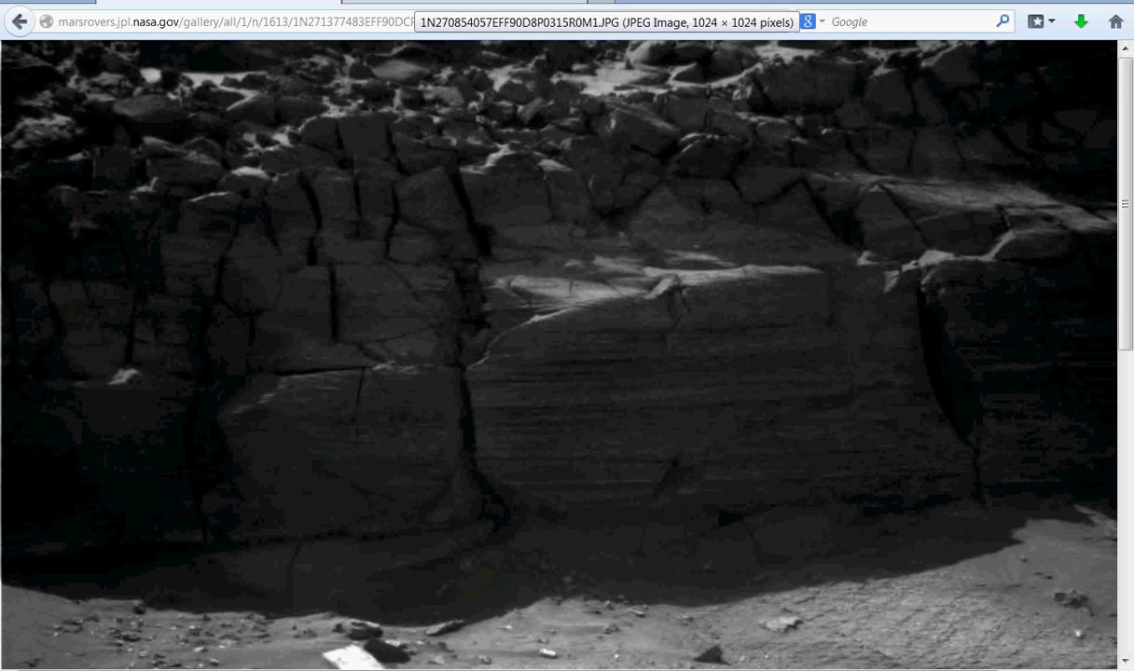
left_click(417, 4)
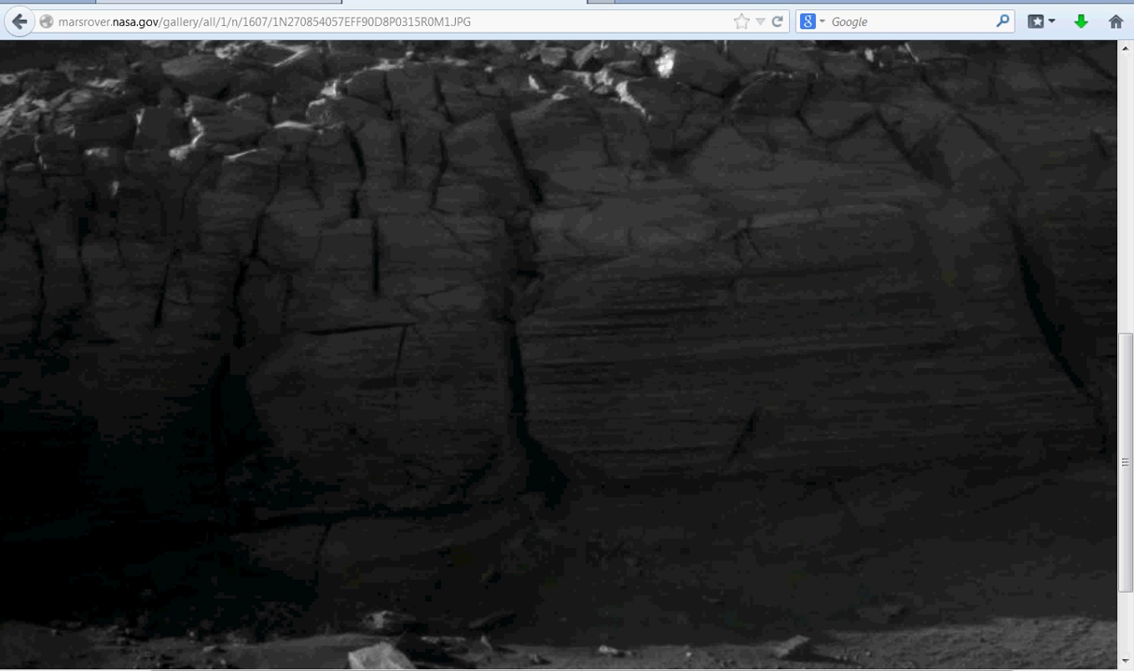
key("ctrl+Tab")
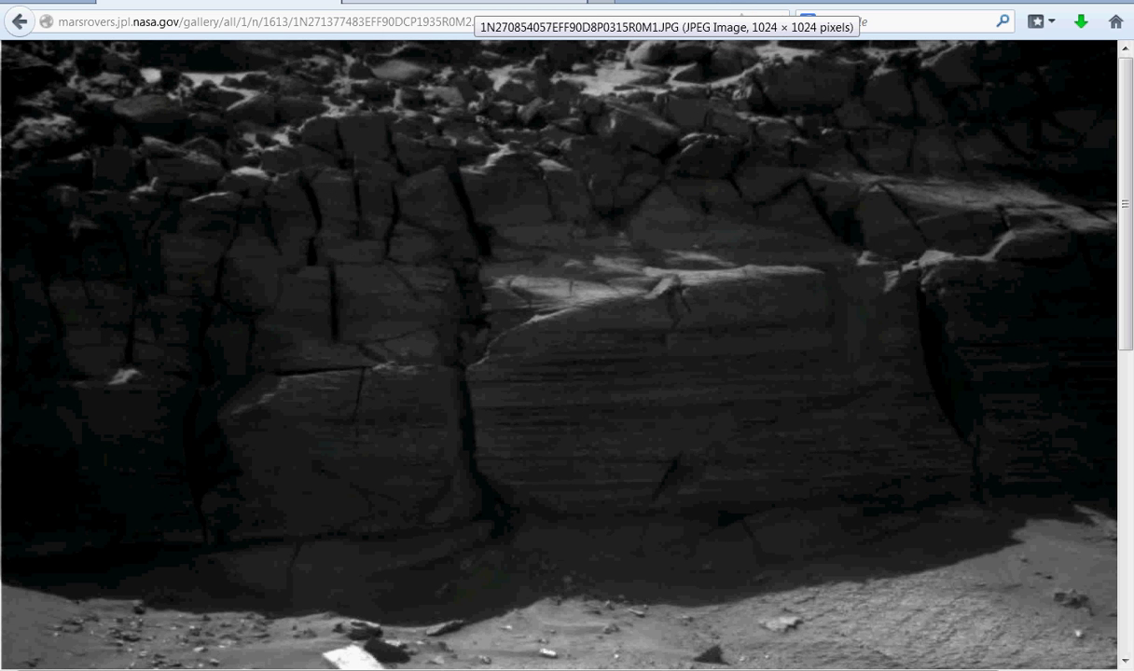
left_click(464, 5)
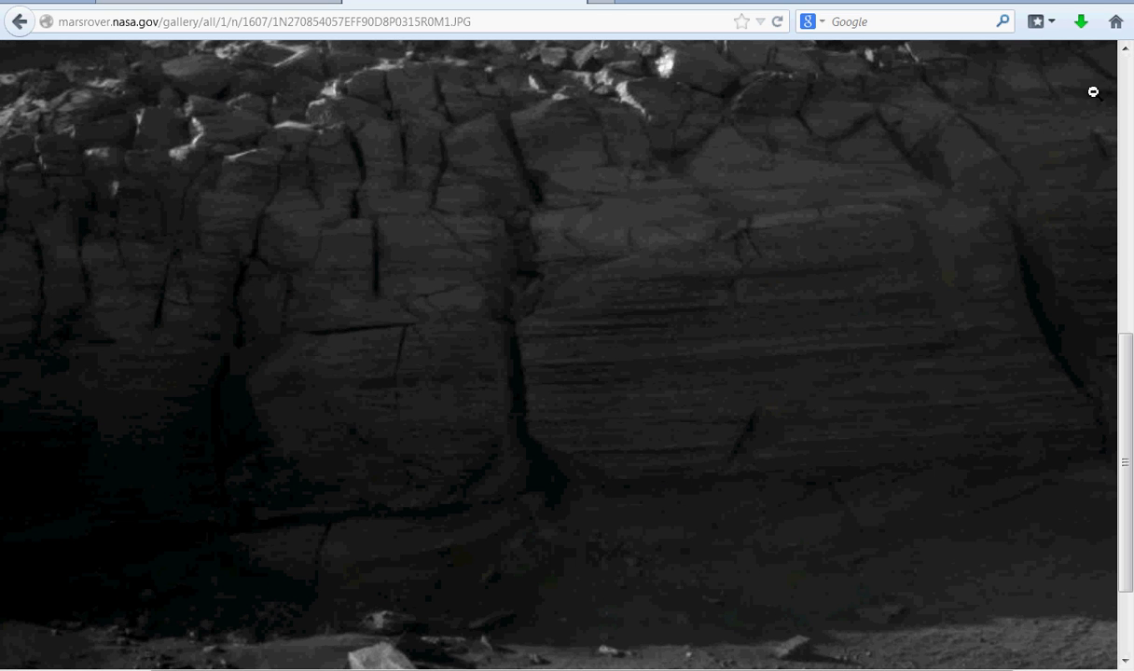
- Examine the skyline ridge and boulder band of the 1N270854057 photo enlarged, continuing down to the cracked cliff face
left_click_drag(1129, 396, 1126, 284)
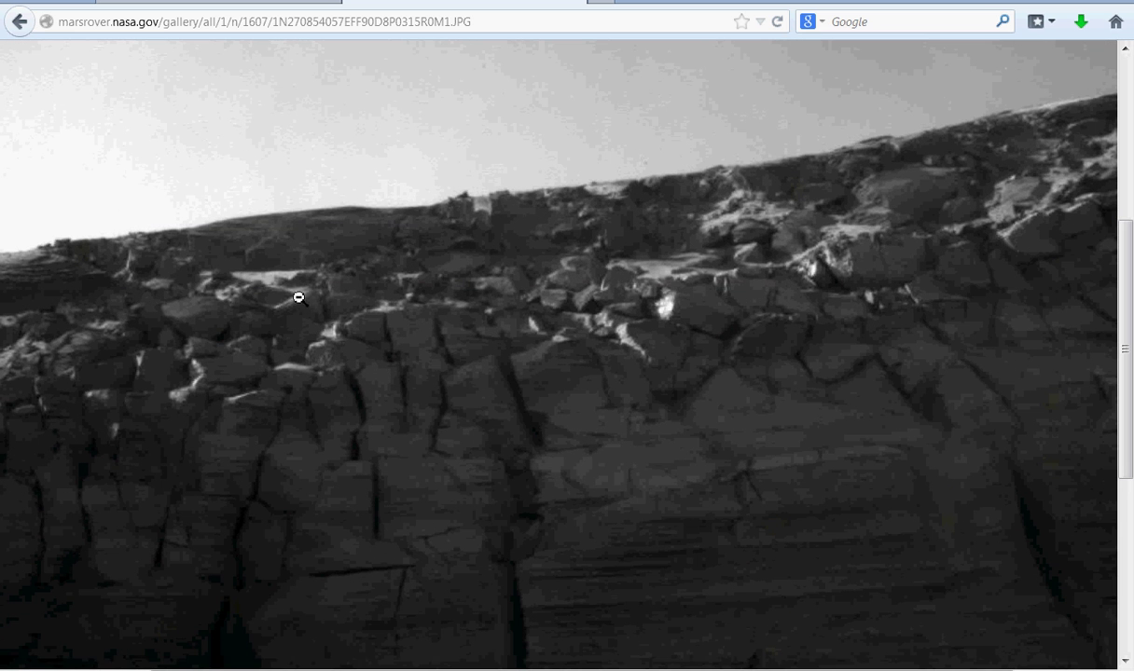
scroll(302, 303, "up", 1, "ctrl")
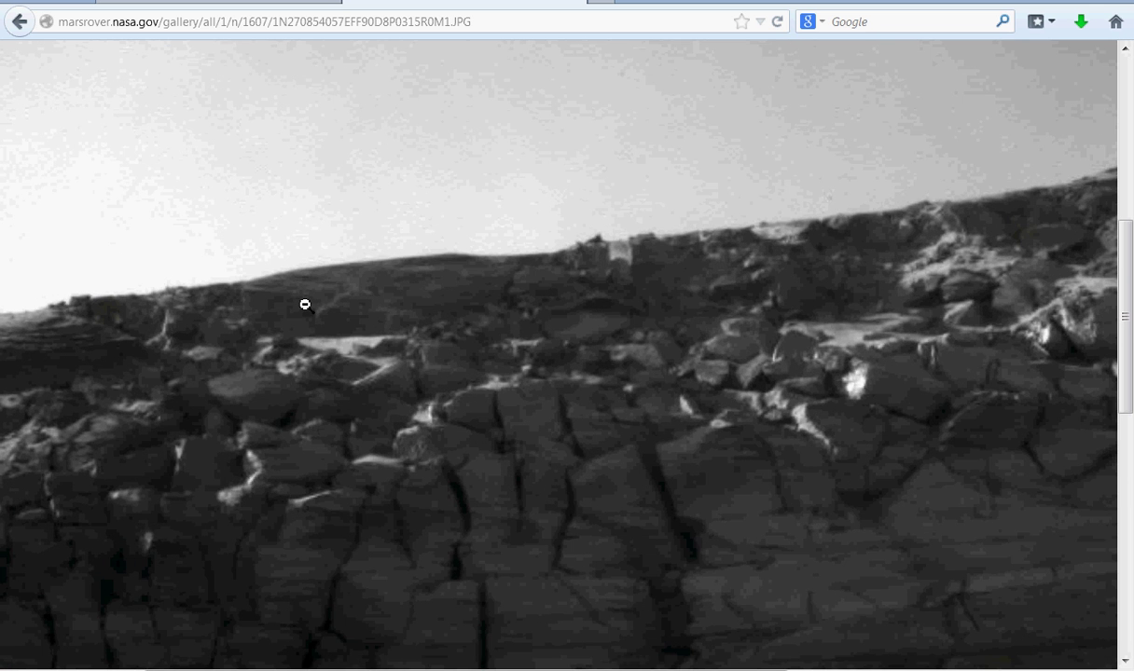
scroll(305, 304, "up", 1, "ctrl")
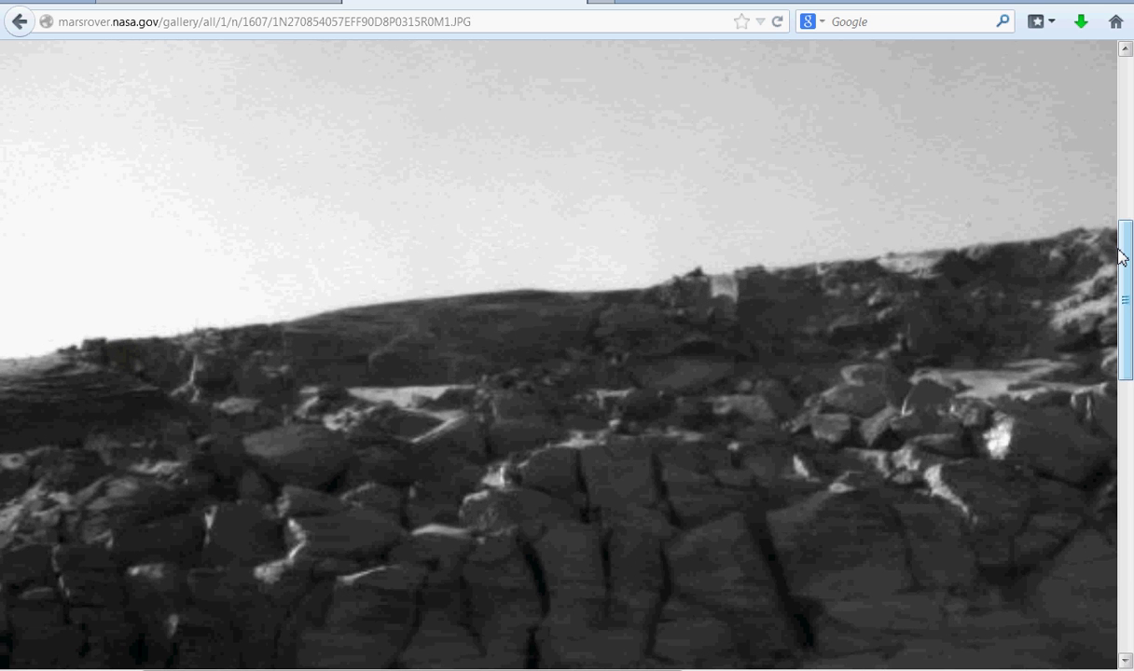
left_click_drag(1123, 255, 1127, 298)
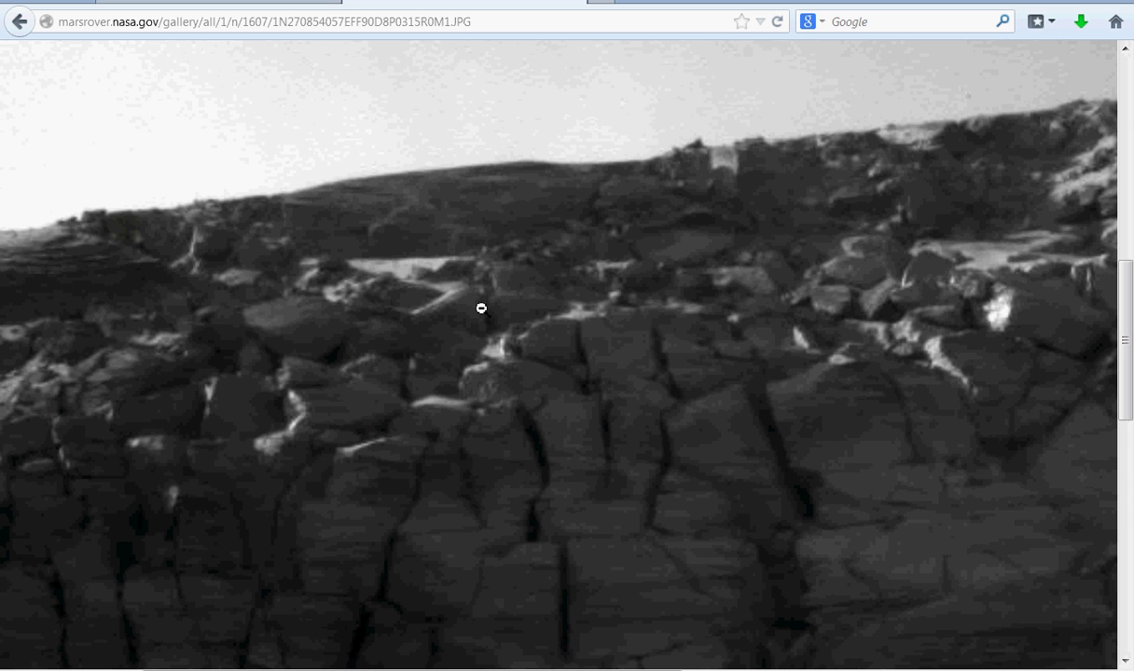
scroll(595, 312, "down", 4)
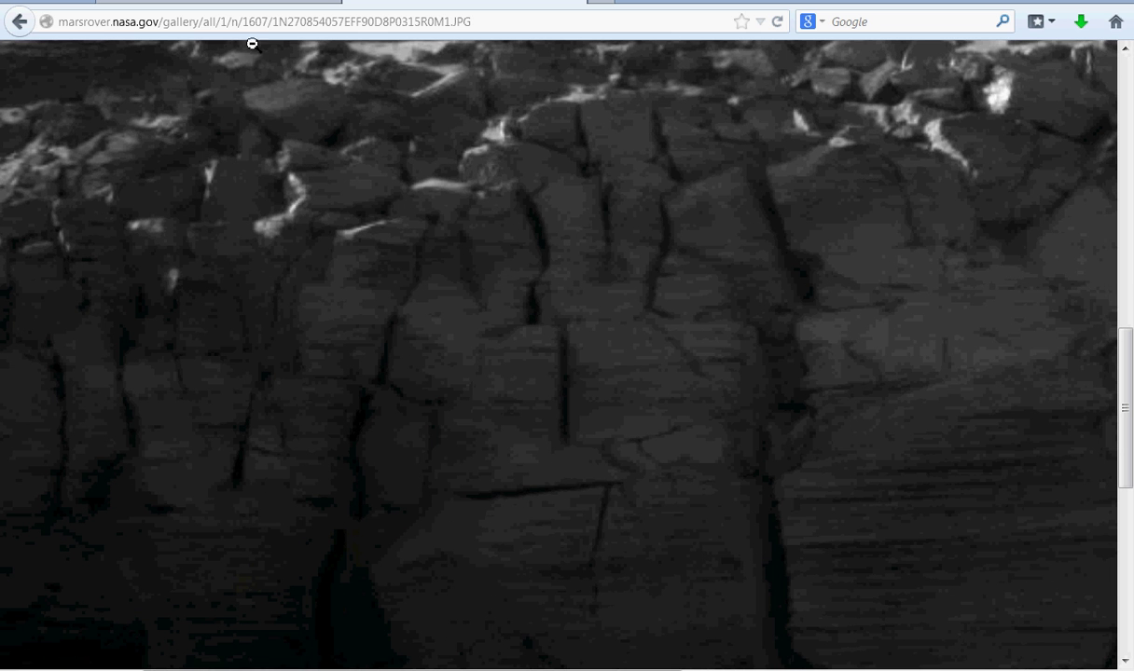
- Return to Photoshop and examine the unedited photo at 400% around the deep vertical crack beside the bright ledge
key("ctrl+shift+Tab")
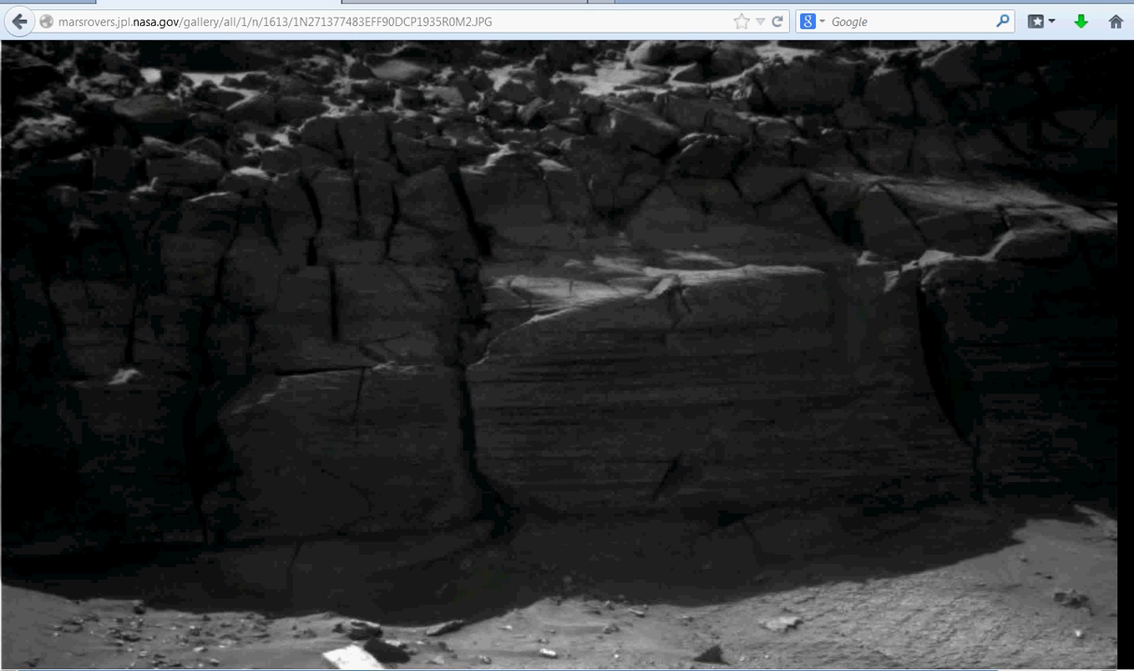
left_click(246, 657)
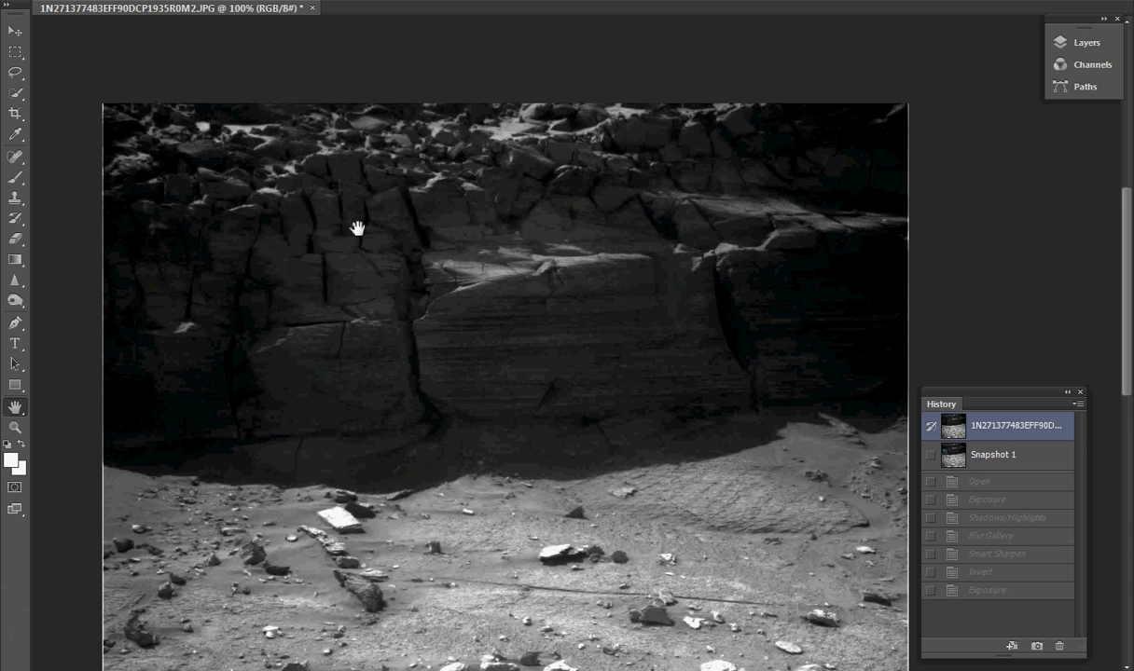
left_click(357, 229)
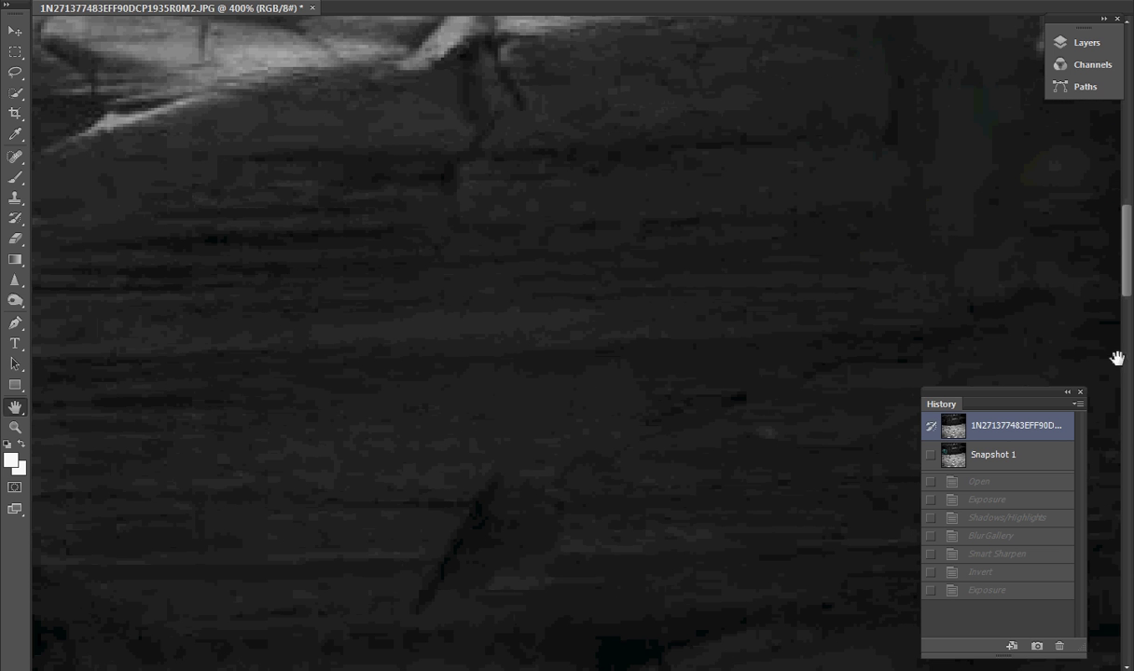
scroll(685, 615, "up", 5)
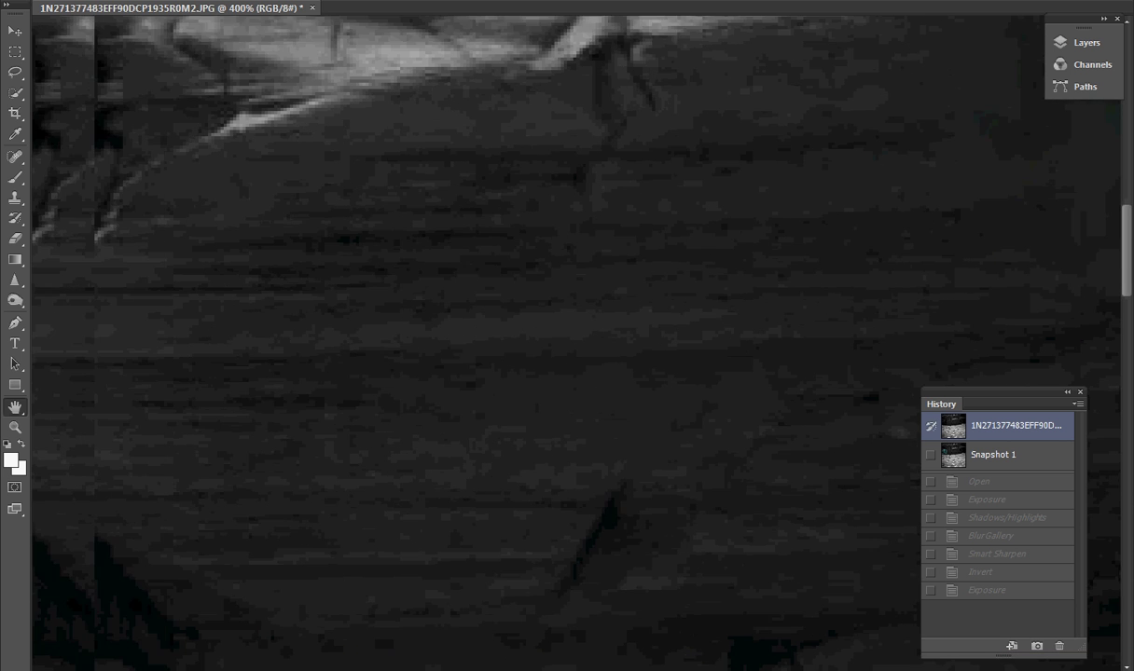
scroll(671, 541, "left", 5)
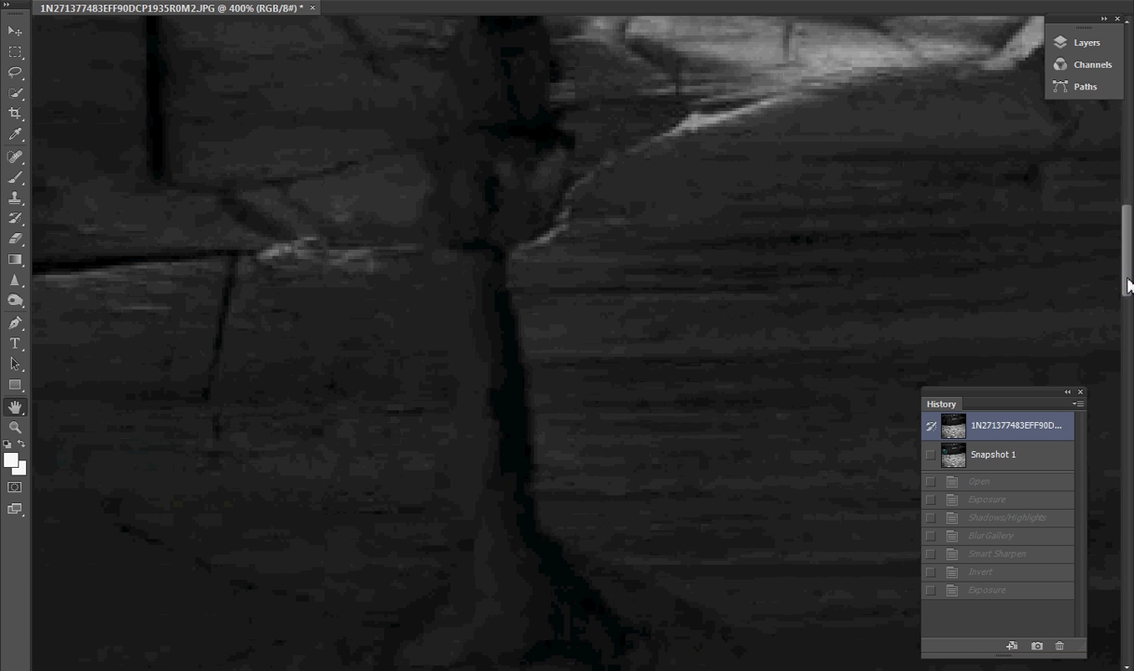
- Examine the boulder band above the cliff in the unedited photo, then restore the Smart Sharpen state and view it at 300%
left_click_drag(1127, 285, 1127, 185)
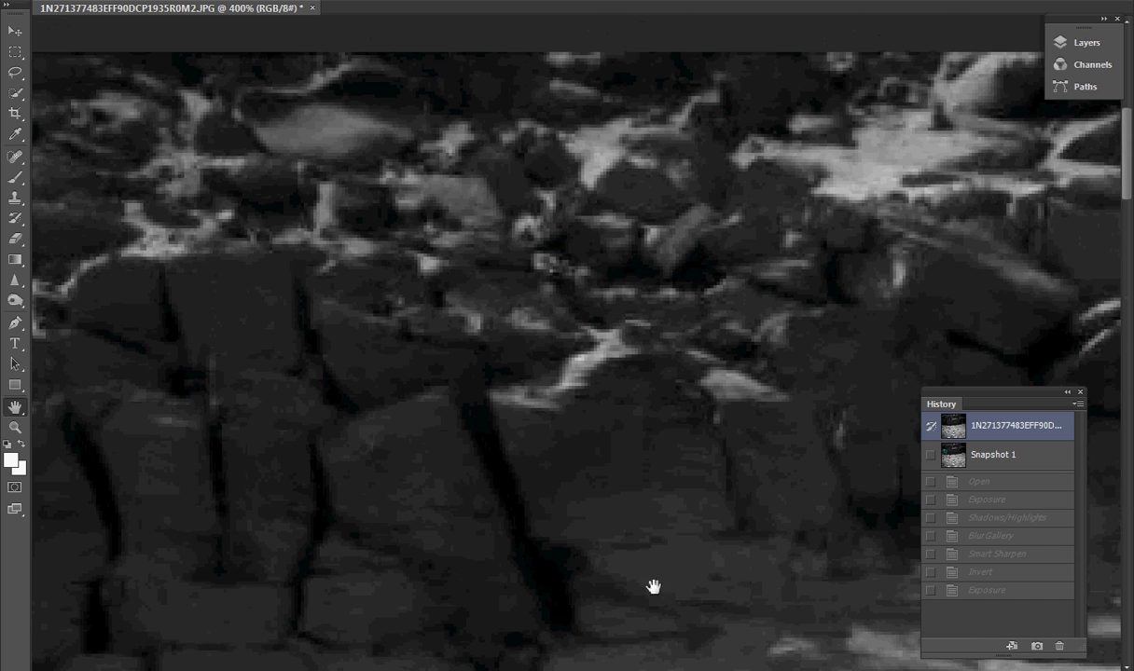
left_click_drag(111, 559, 535, 552)
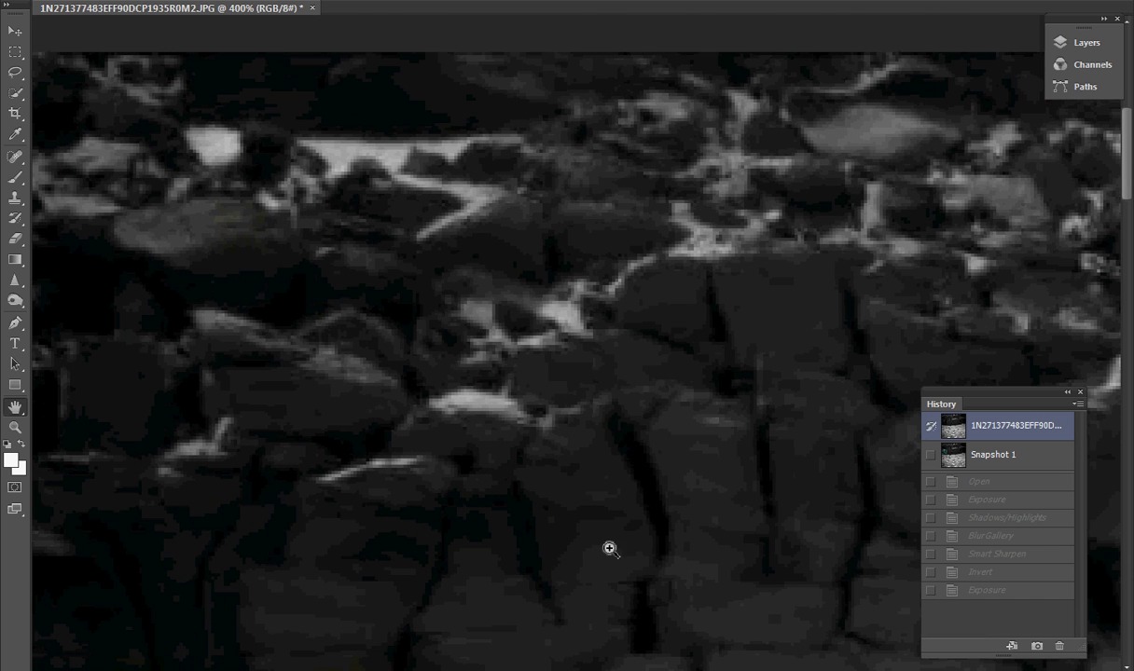
left_click(1005, 556)
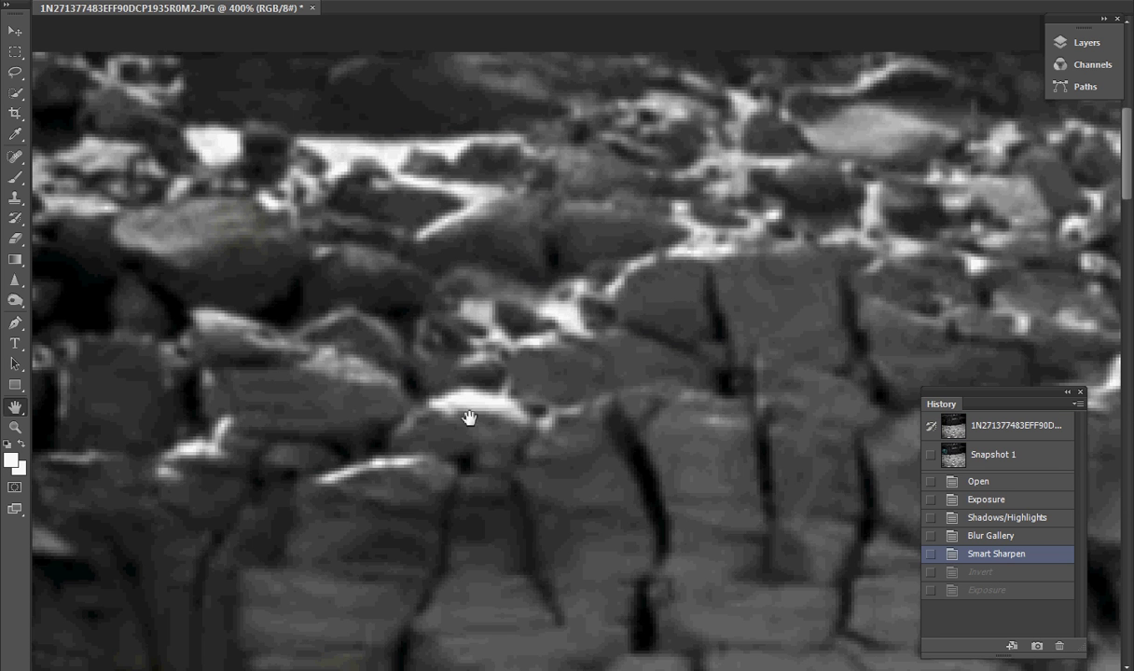
key("ctrl+minus")
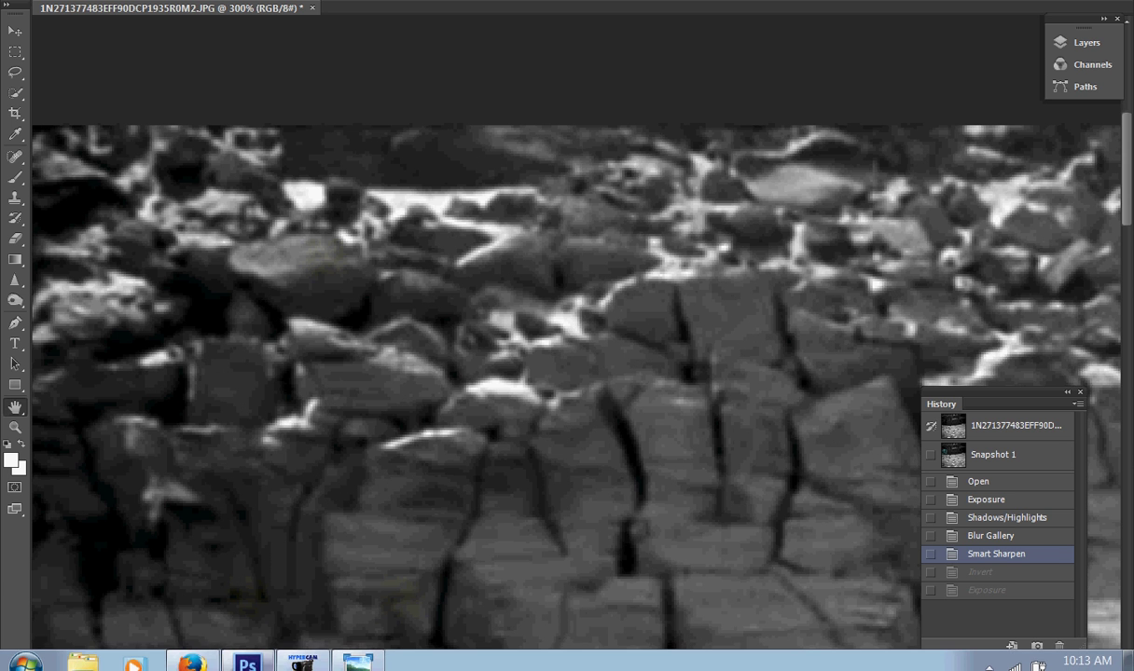
- Switch to Firefox and enlarge both rover photos, bringing the boulder band and skyline of 1N270854057 into view for comparison
left_click(191, 658)
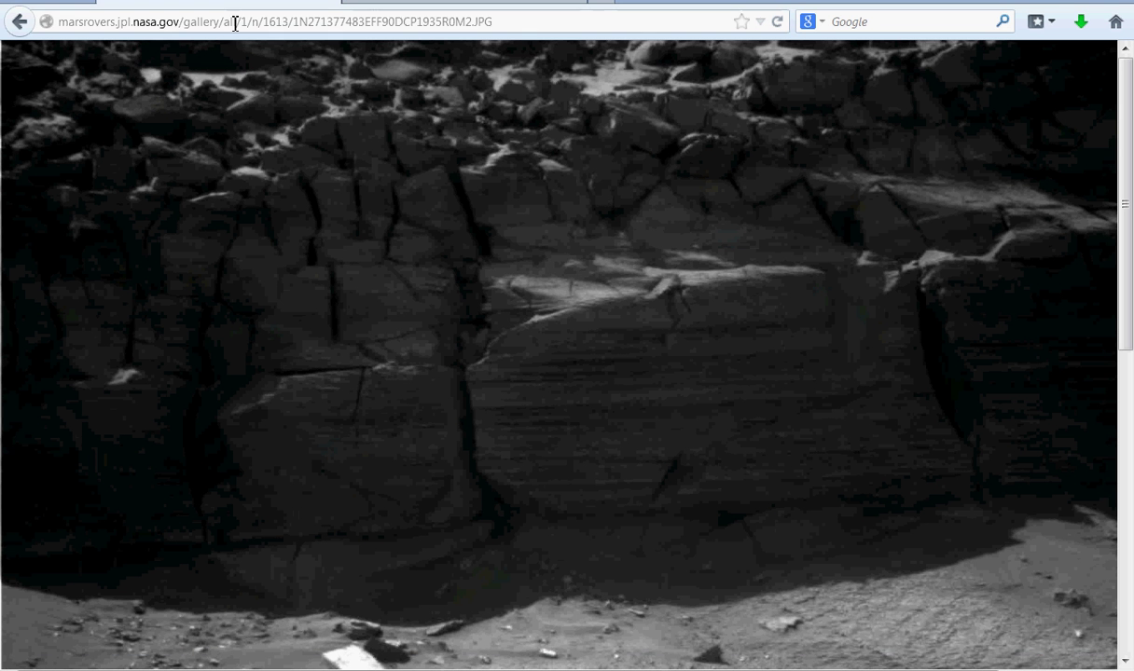
scroll(356, 184, "up", 2, "ctrl")
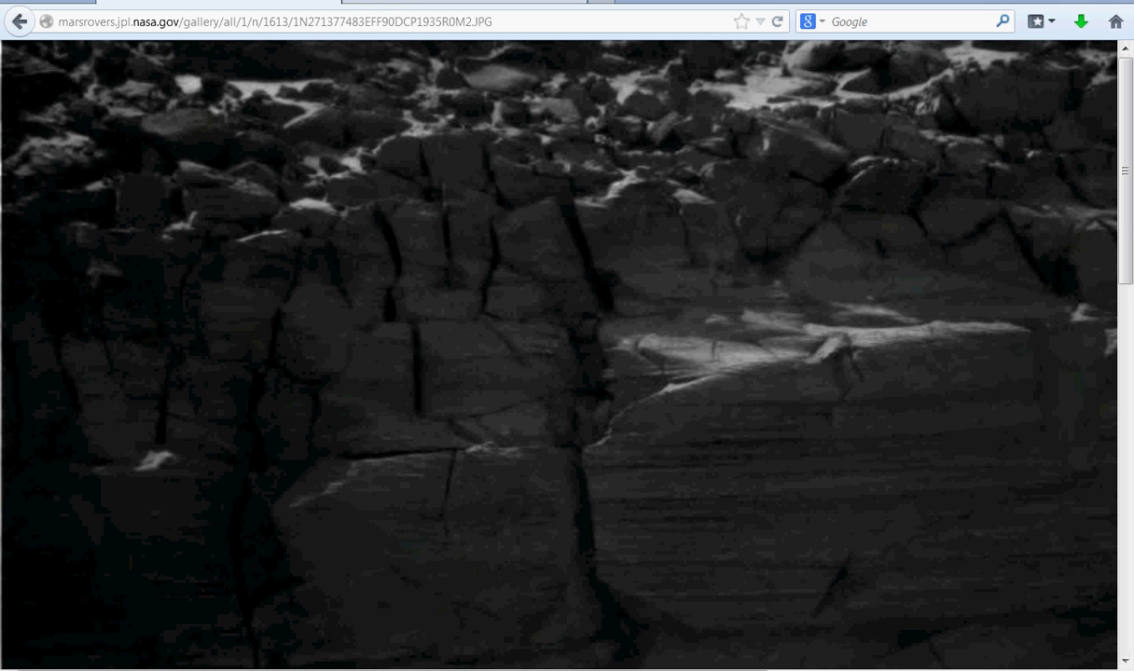
left_click(420, 3)
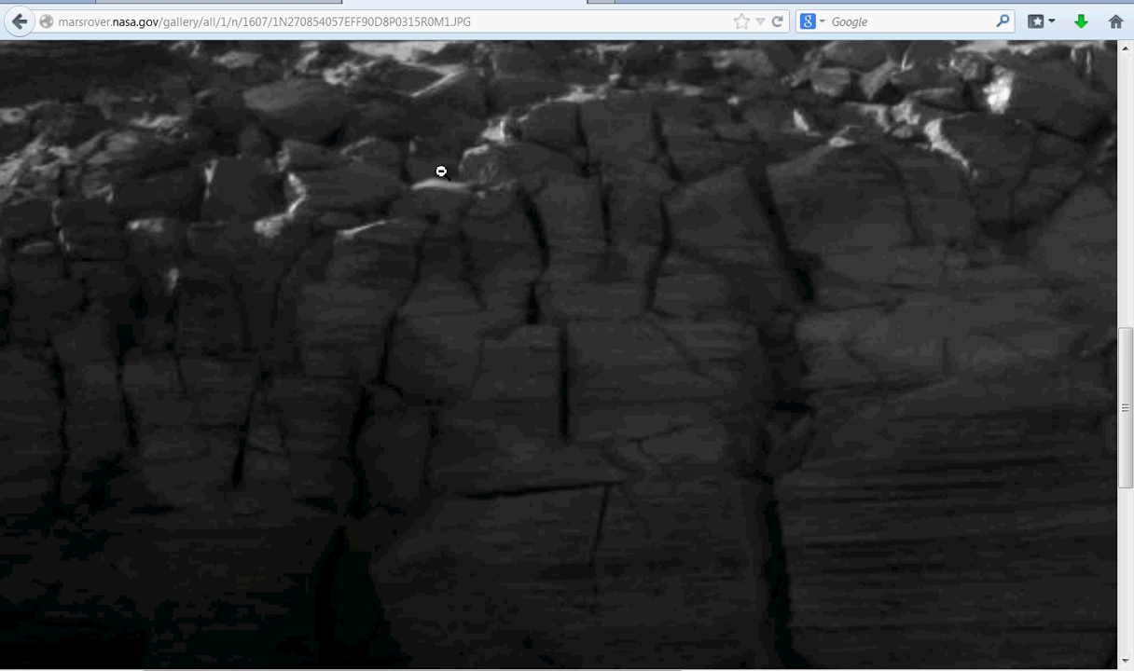
scroll(453, 174, "up", 1, "ctrl")
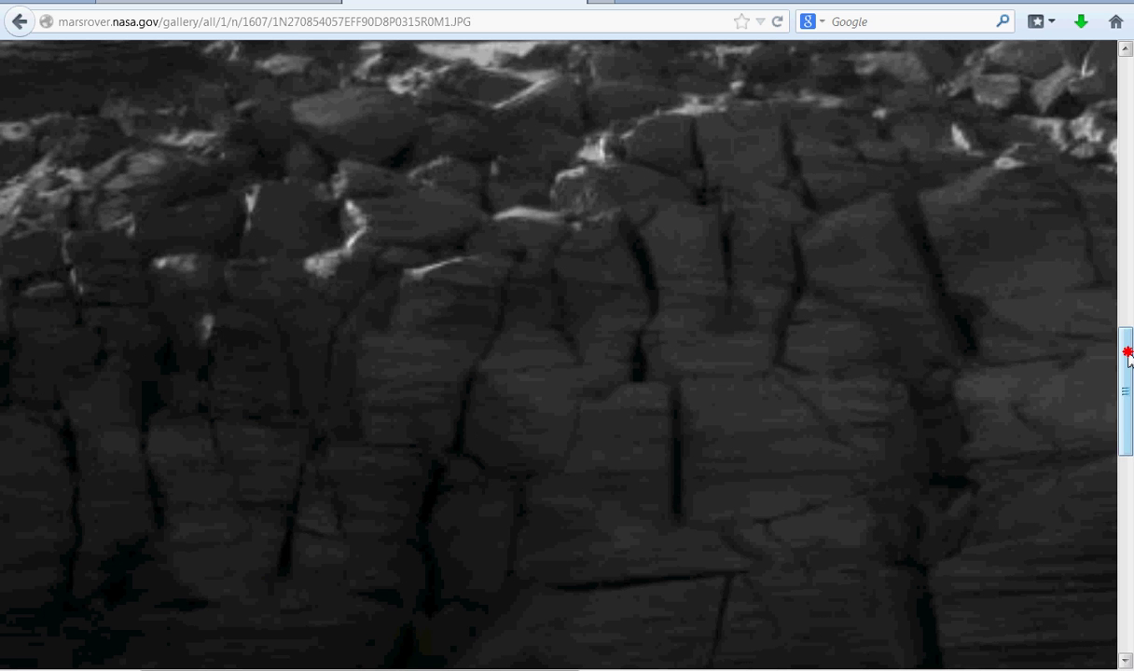
left_click_drag(1124, 354, 1107, 303)
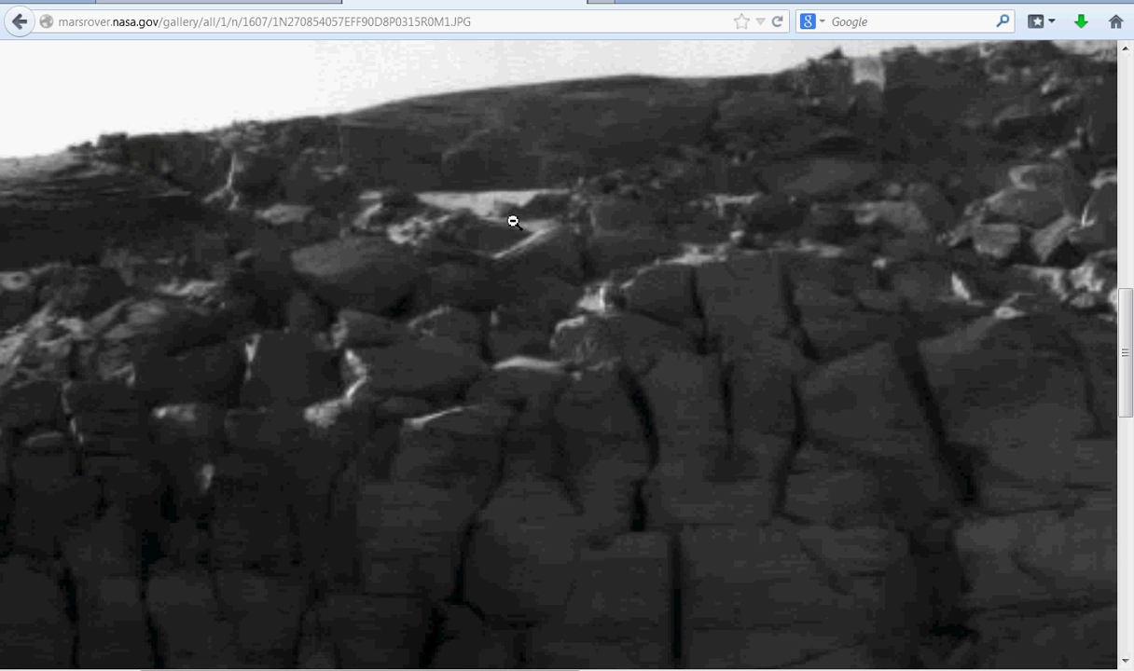
- Compare the boulder band with the 1N271377483 photo again, then inspect the cliff base and pale slab in 1N270854057
left_click(308, 2)
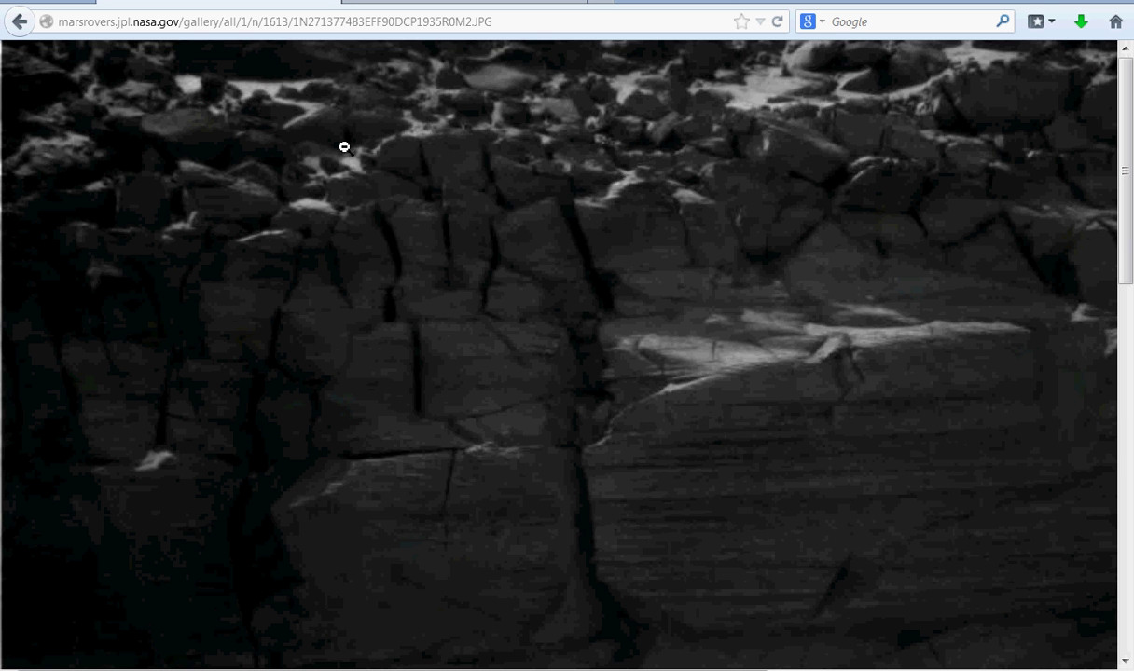
left_click(355, 2)
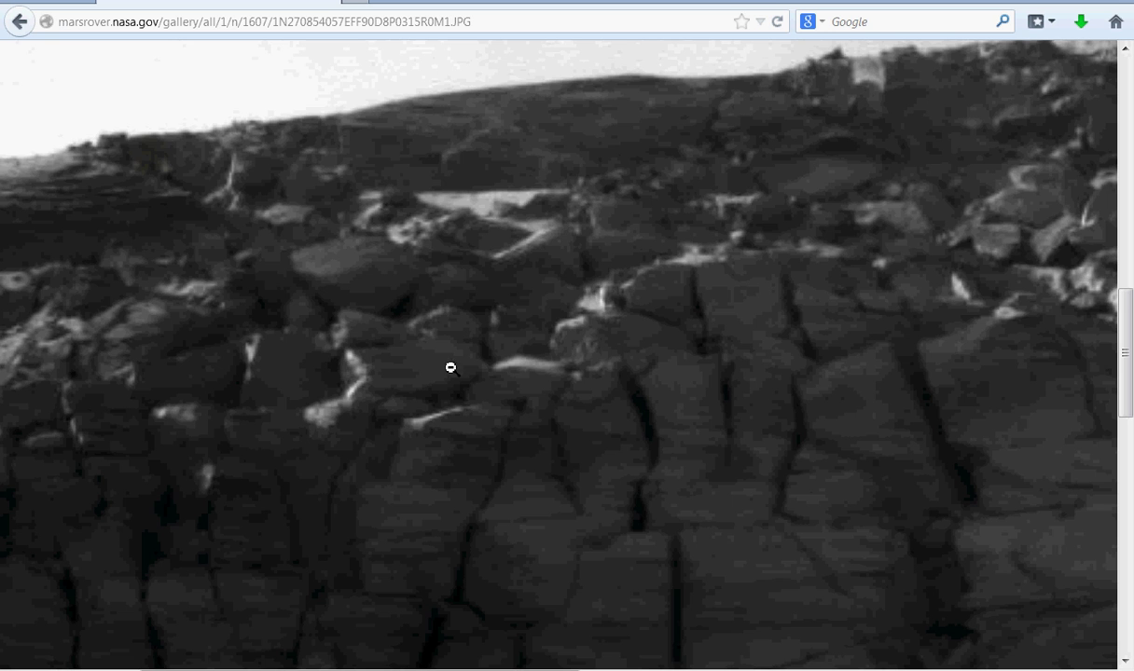
scroll(450, 367, "down", 10)
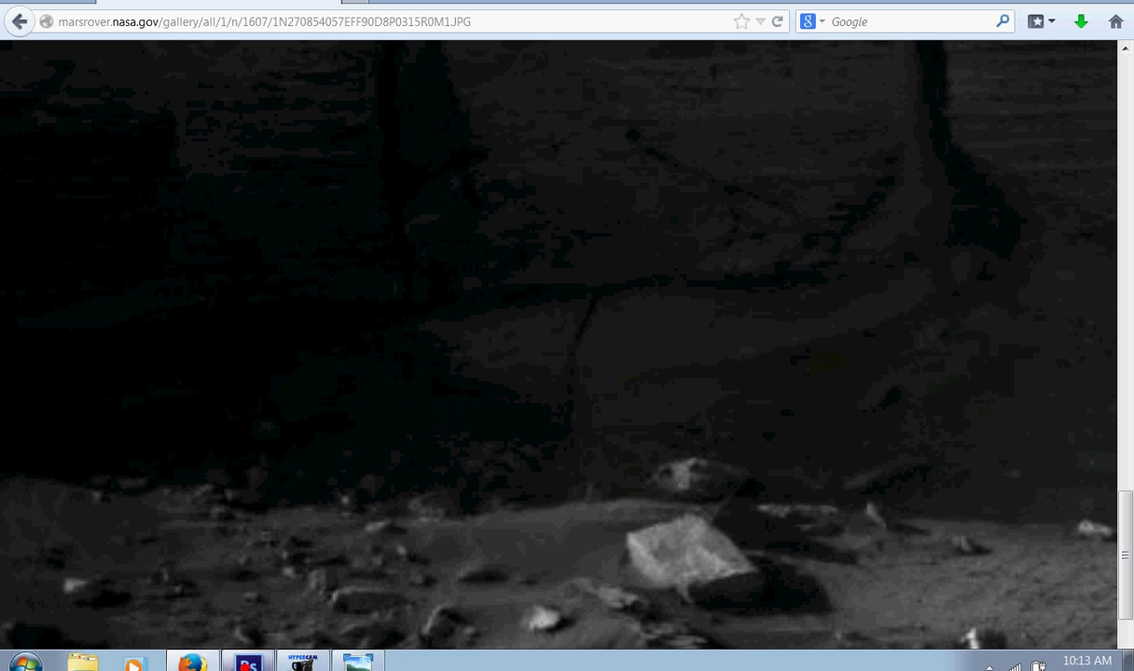
- Return to Photoshop, inspect the sharpened cliff face, then restore Snapshot 1 and examine its cyan-tinted patch at 300%
left_click(248, 662)
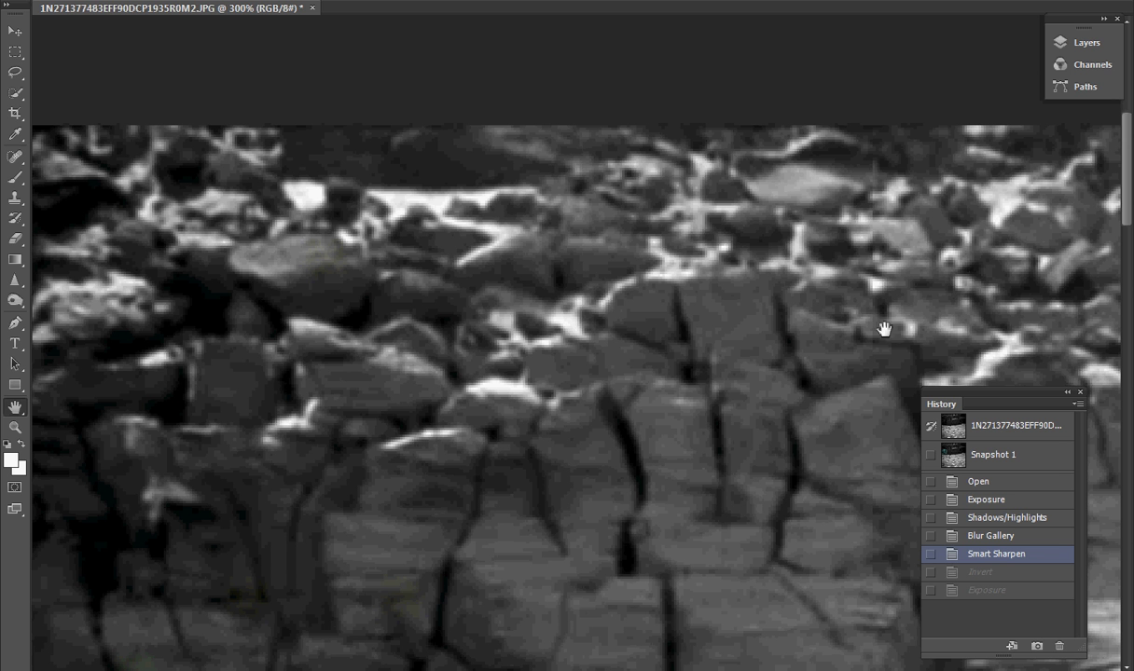
left_click_drag(1130, 214, 1128, 297)
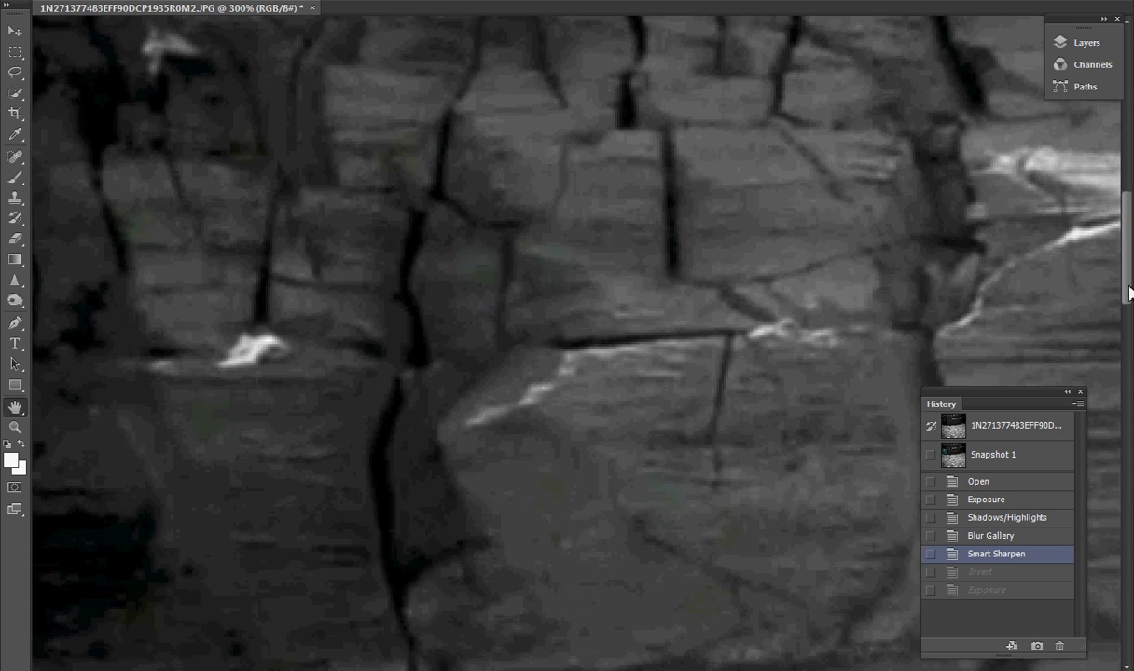
left_click(1022, 462)
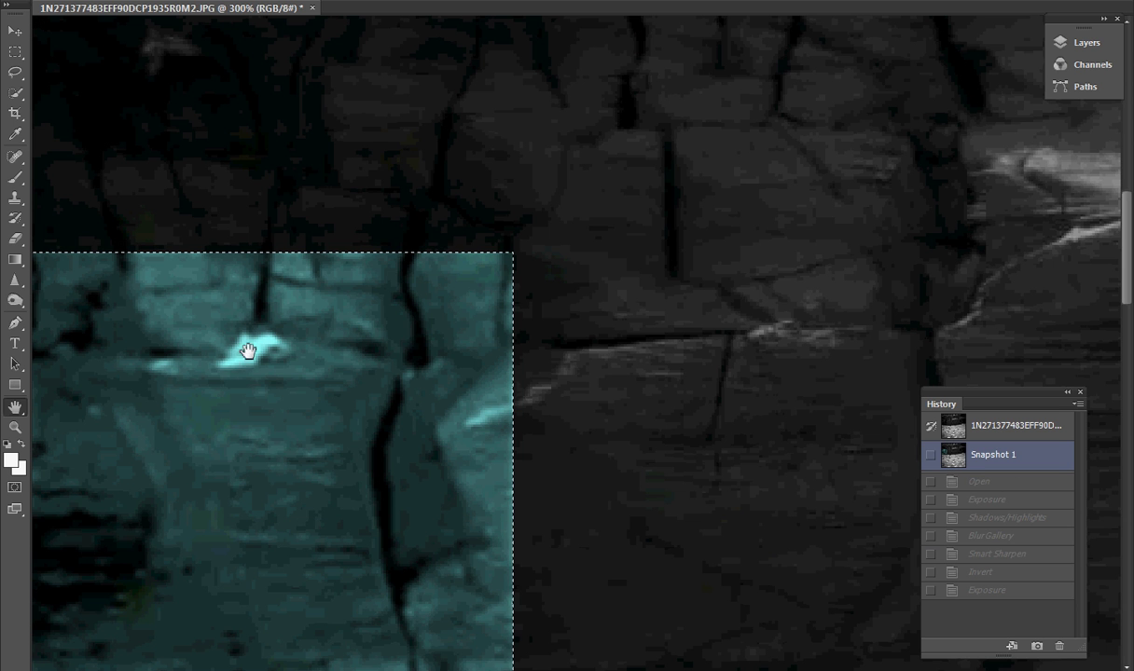
left_click_drag(659, 664, 829, 664)
left_click_drag(1127, 279, 1127, 304)
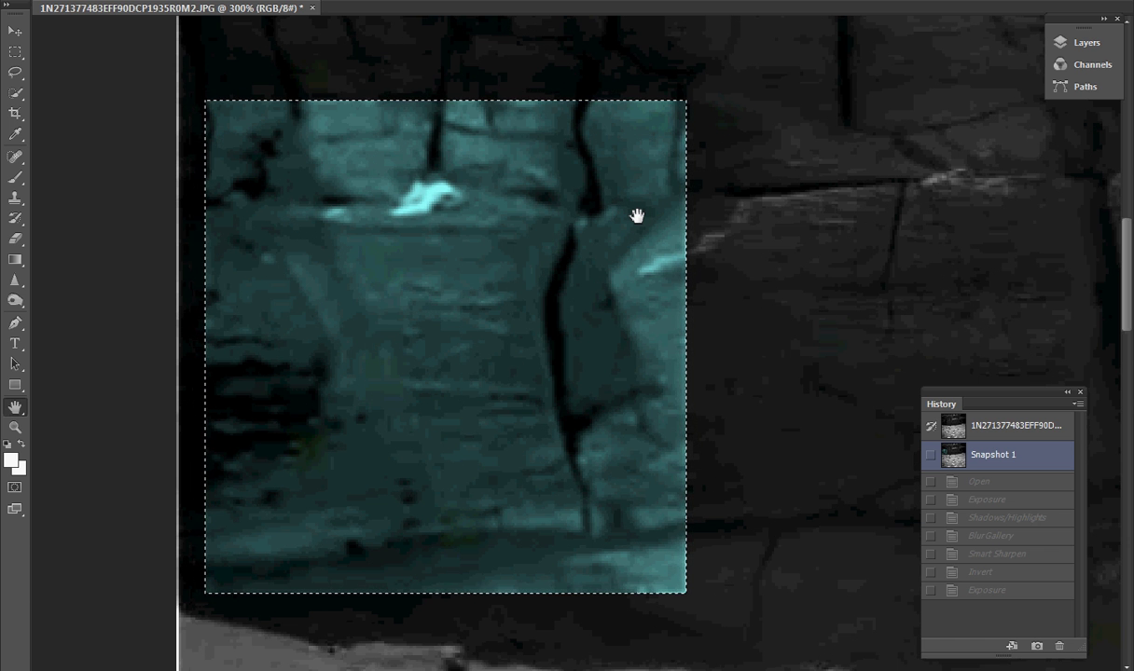
mouse_move(373, 669)
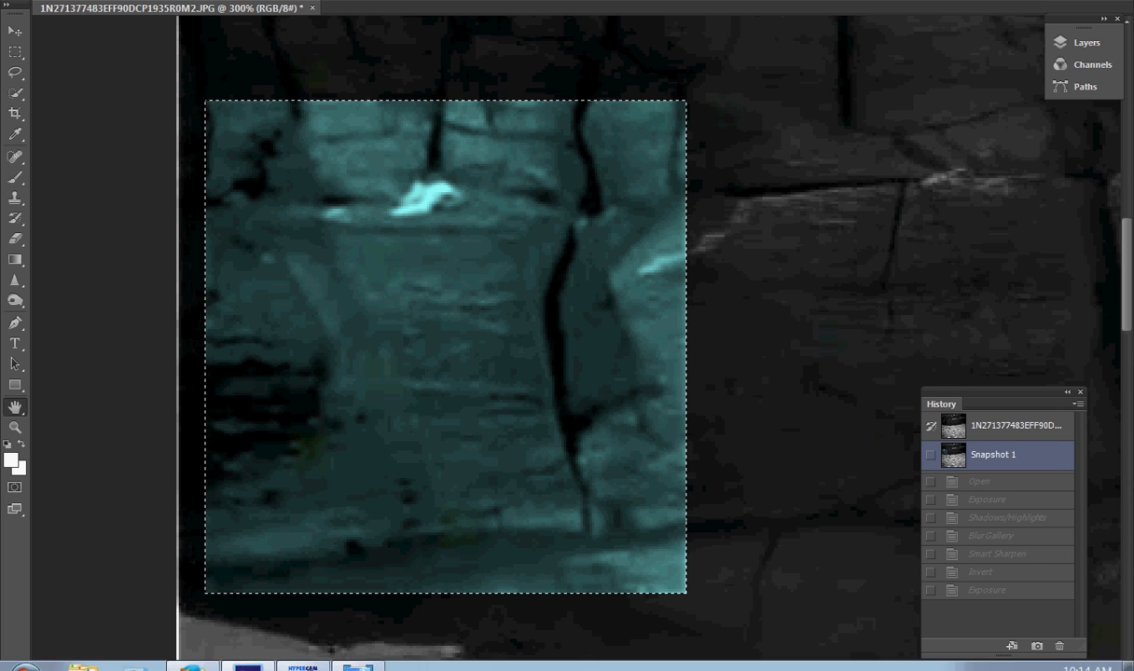
- Switch to Firefox and look over the dark lower cliff in the 1N270854057 photo for the area matching the tinted patch
left_click(191, 663)
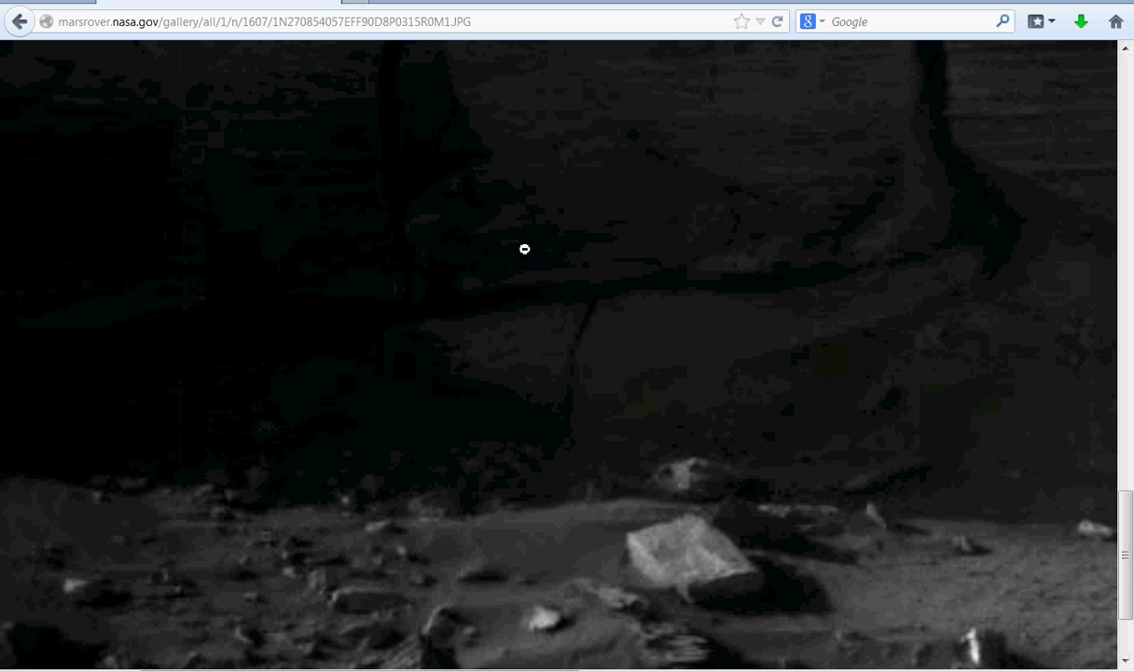
left_click_drag(1126, 531, 1126, 378)
scroll(607, 651, "left", 5)
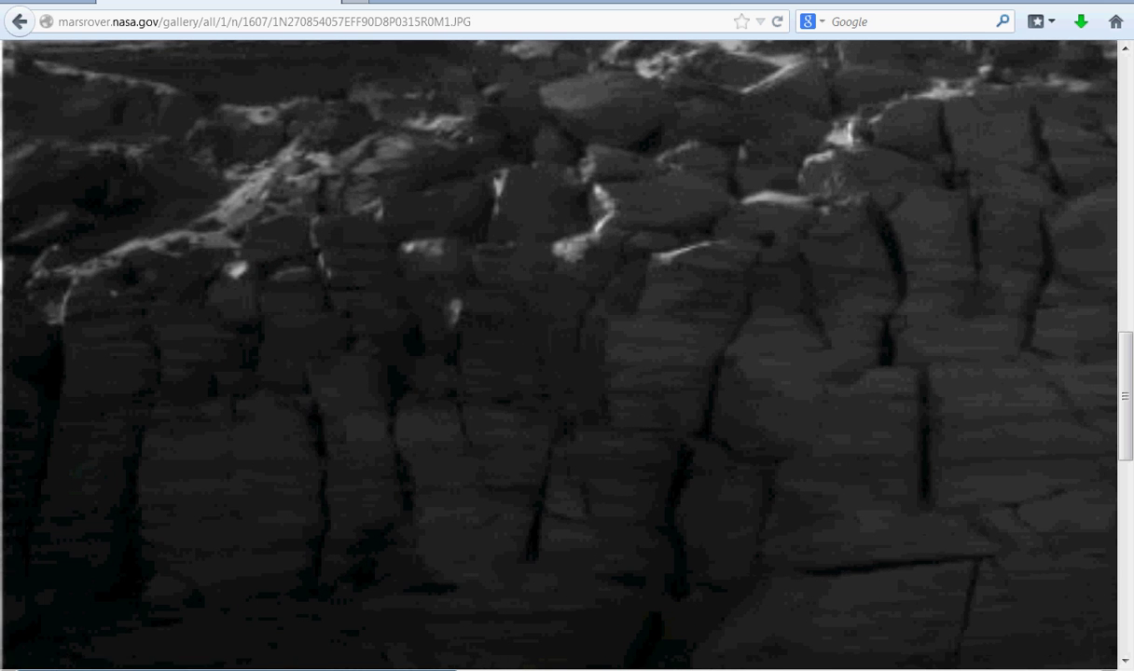
scroll(615, 403, "down", 5)
scroll(615, 404, "up", 3)
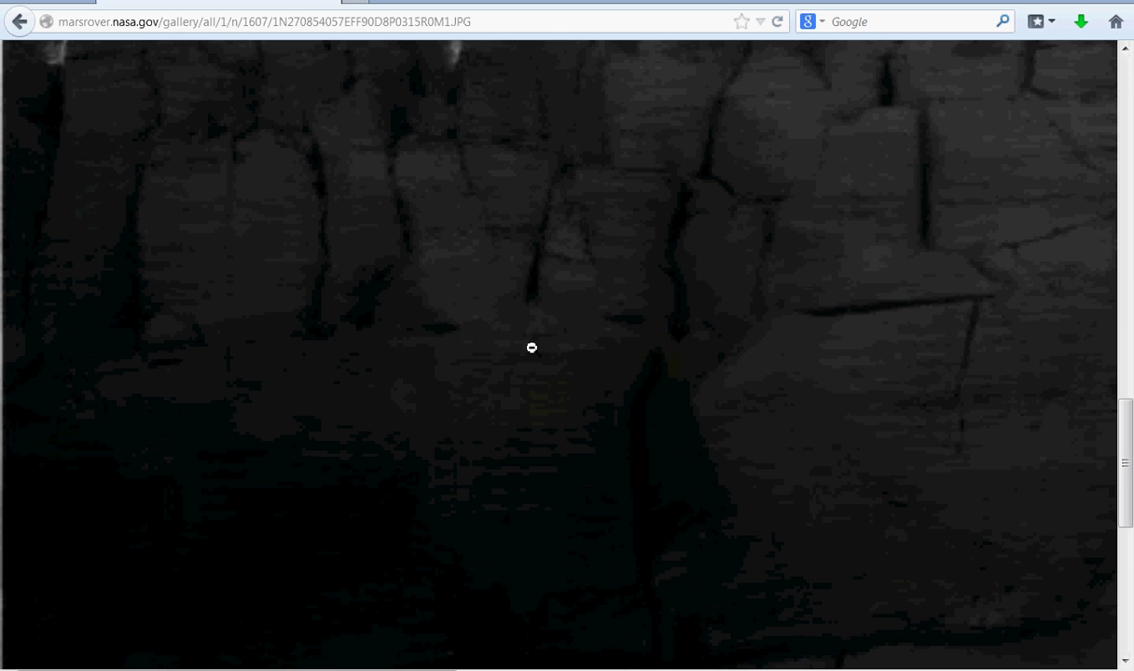
scroll(531, 348, "right", 5)
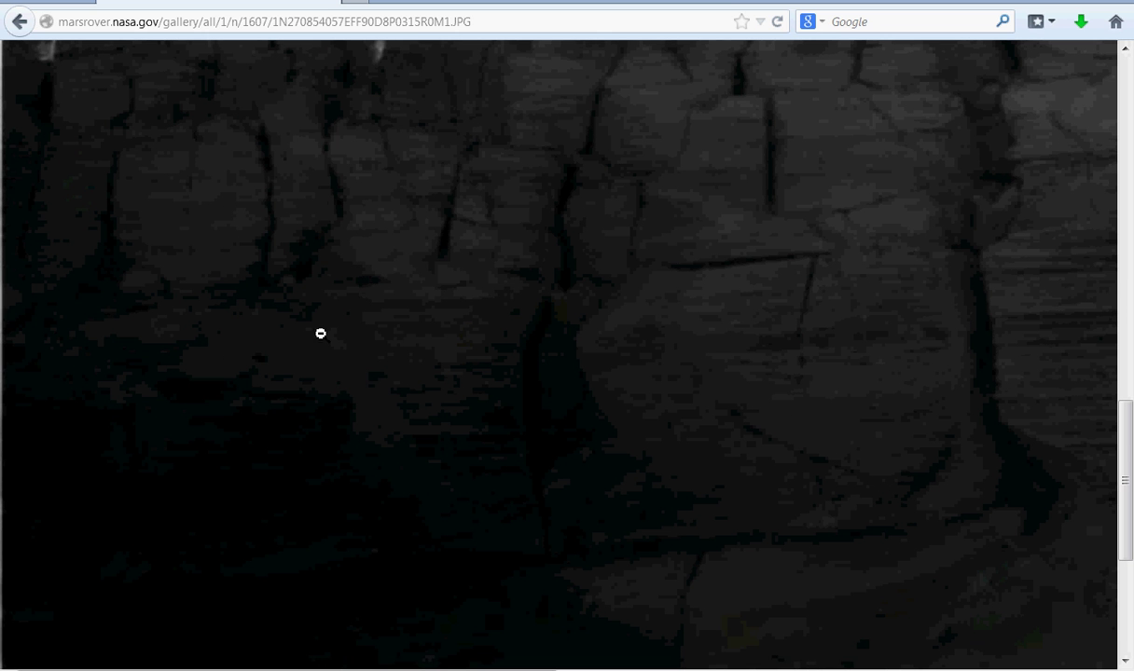
scroll(441, 440, "down", 2)
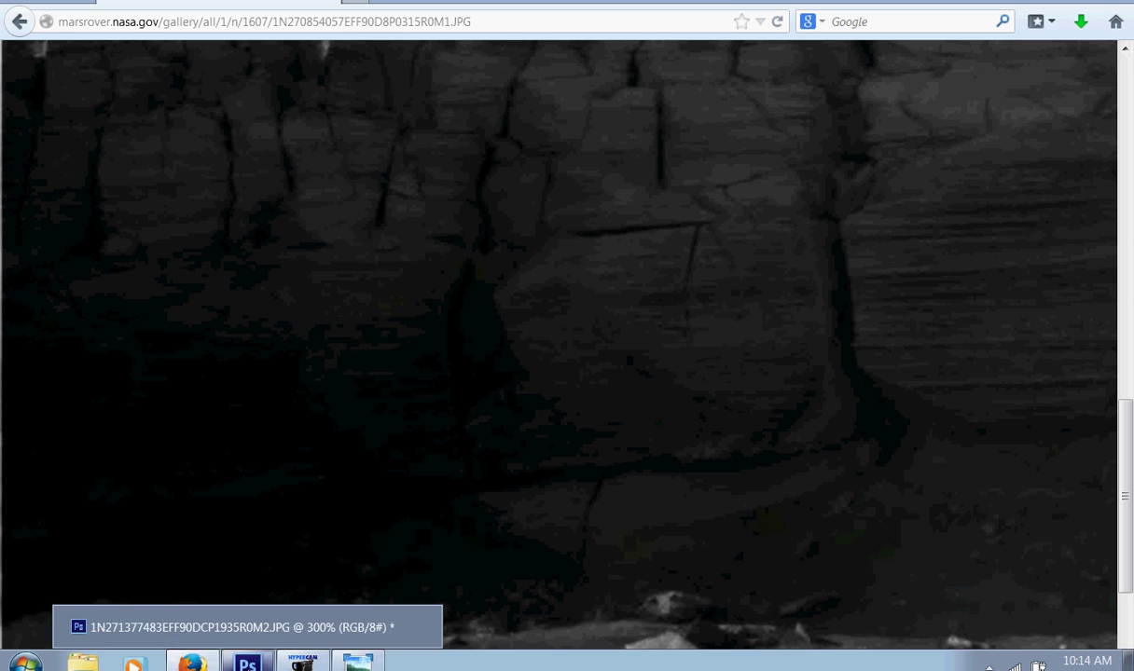
- Return to Photoshop and view the tinted patch of Snapshot 1 within the whole cliff at 100%
left_click(252, 624)
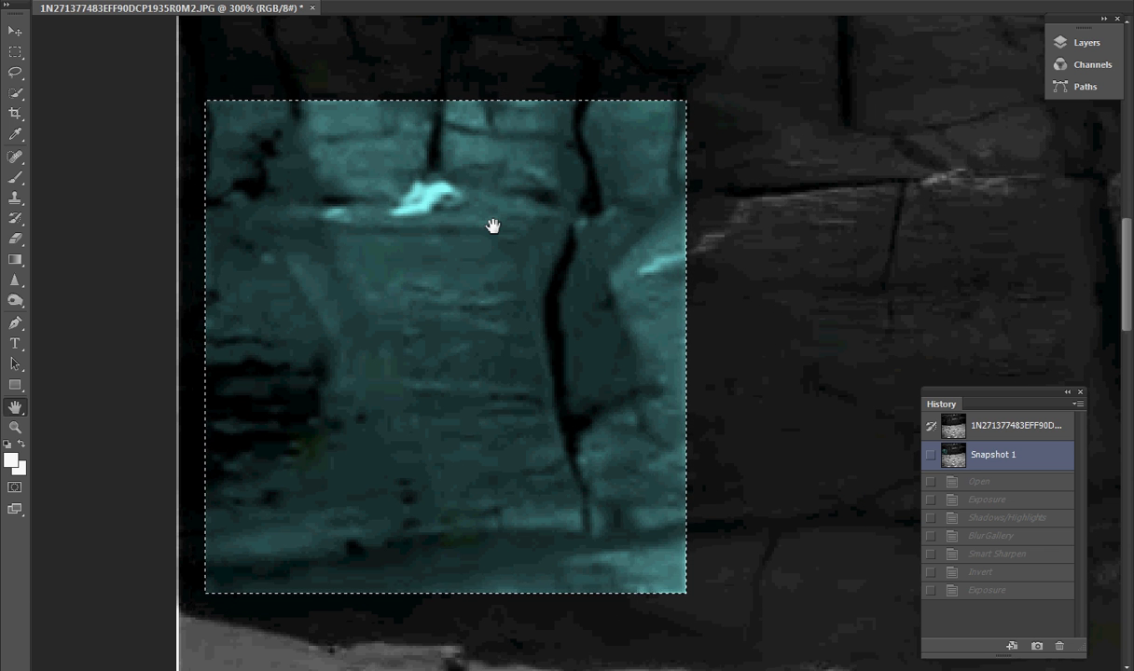
key("ctrl")
key("ctrl+minus")
key("ctrl+minus")
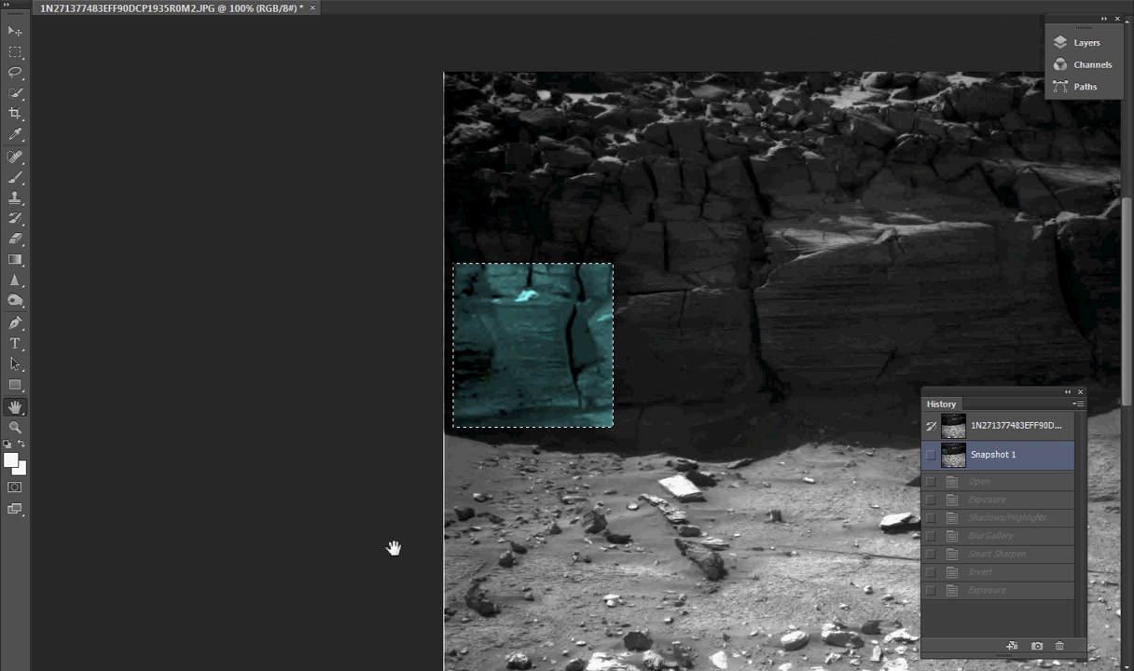
left_click_drag(449, 667, 101, 667)
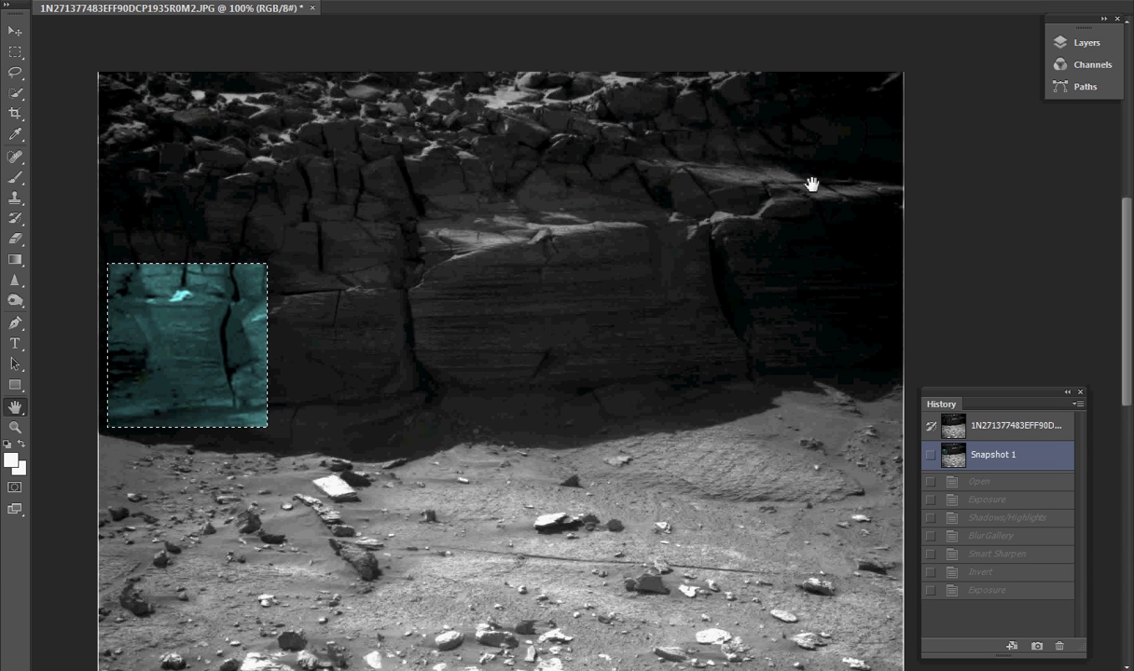
- Examine the shadowed recess beside the striated cliff face and the boulder band at 200%, then return to 100%
key("ctrl+plus")
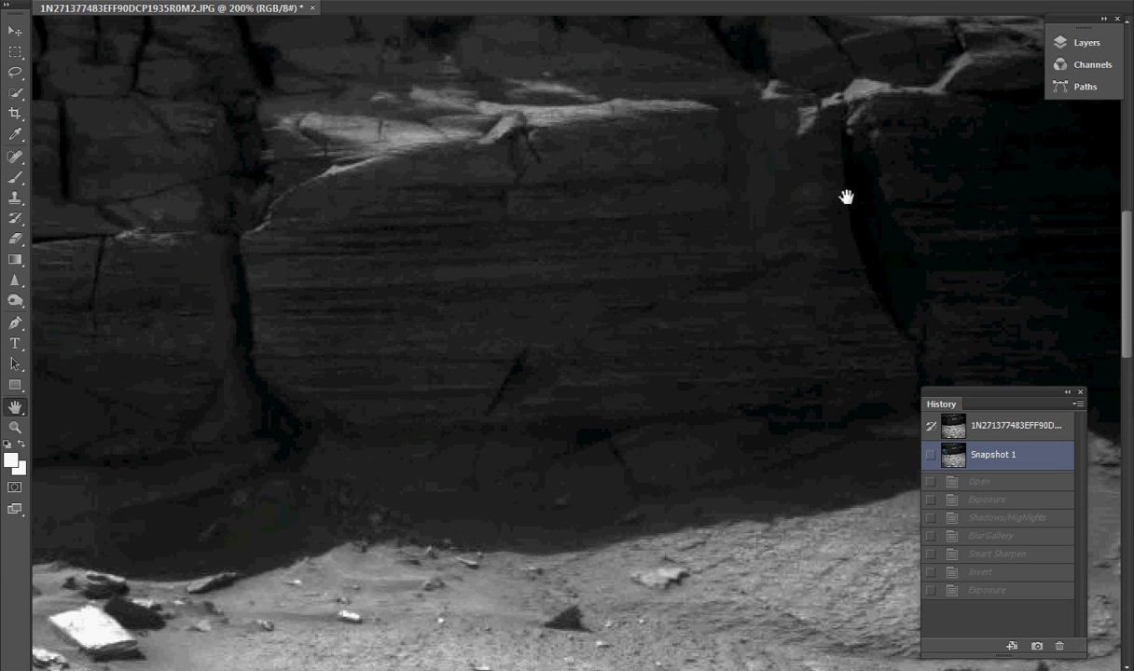
scroll(721, 319, "right", 5)
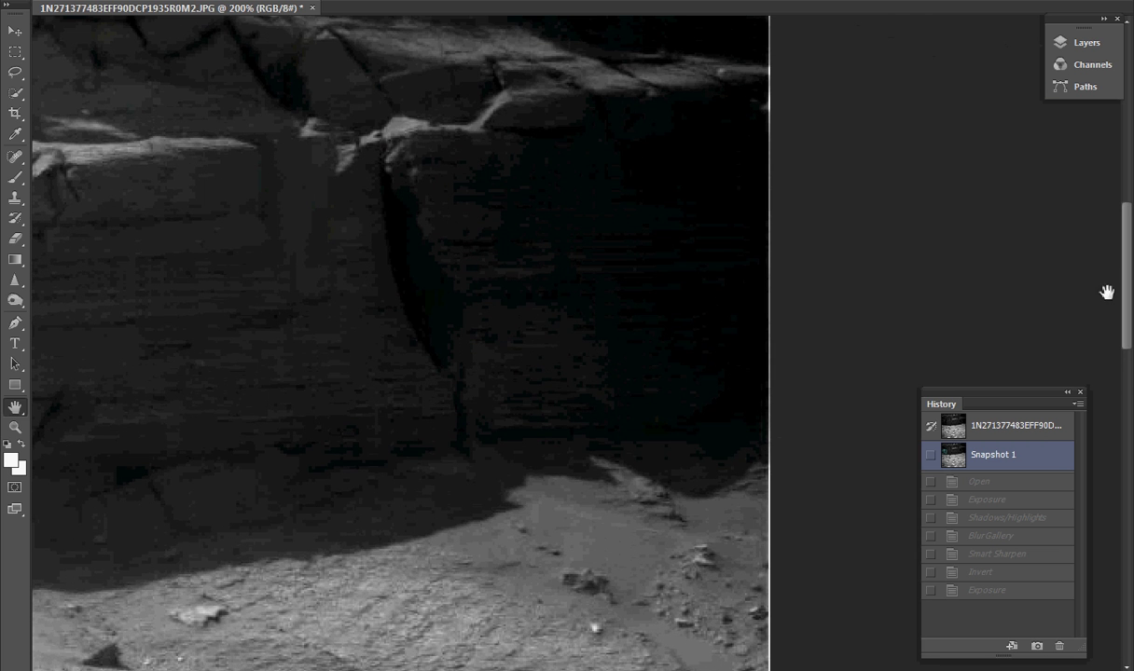
left_click_drag(1127, 315, 1128, 263)
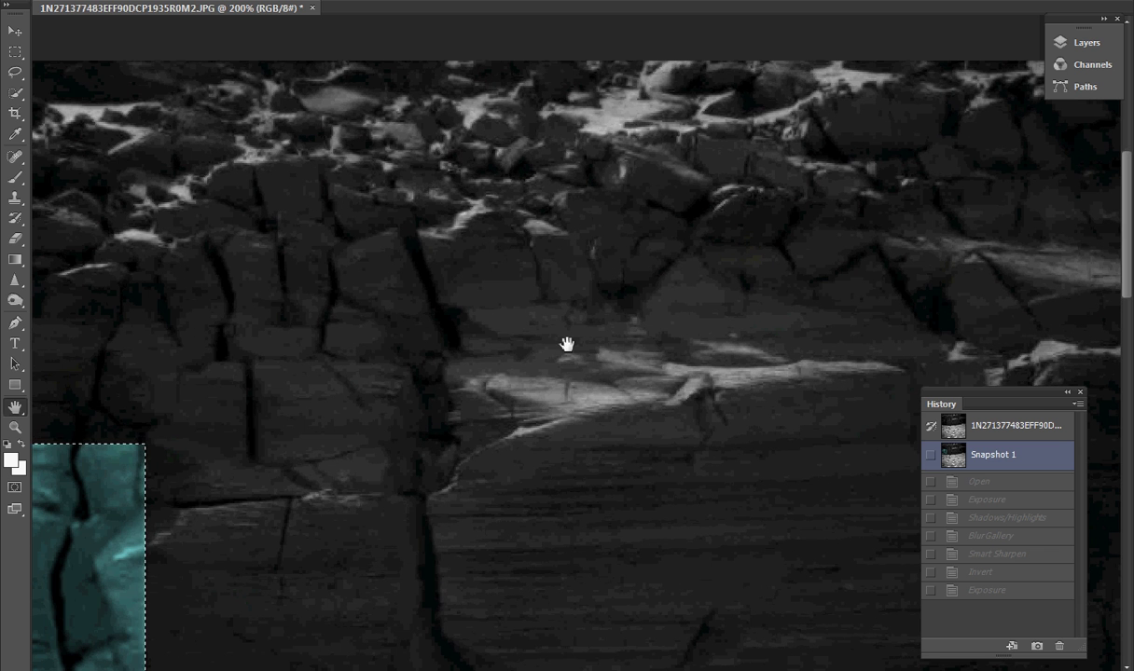
key("ctrl+1")
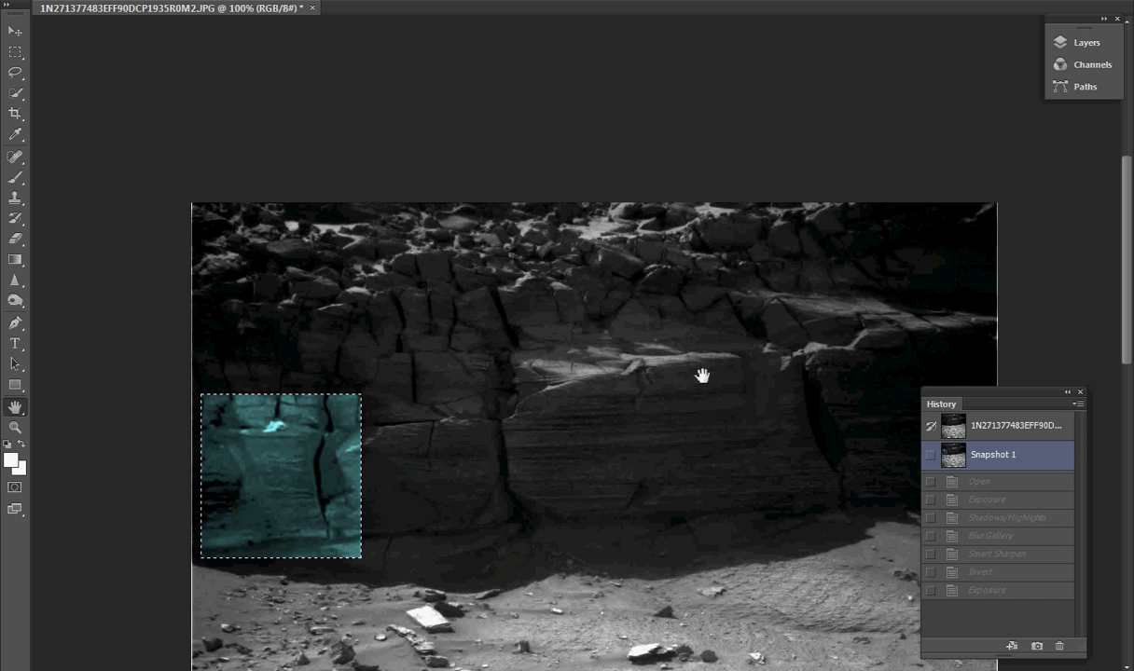
left_click_drag(1131, 287, 1124, 325)
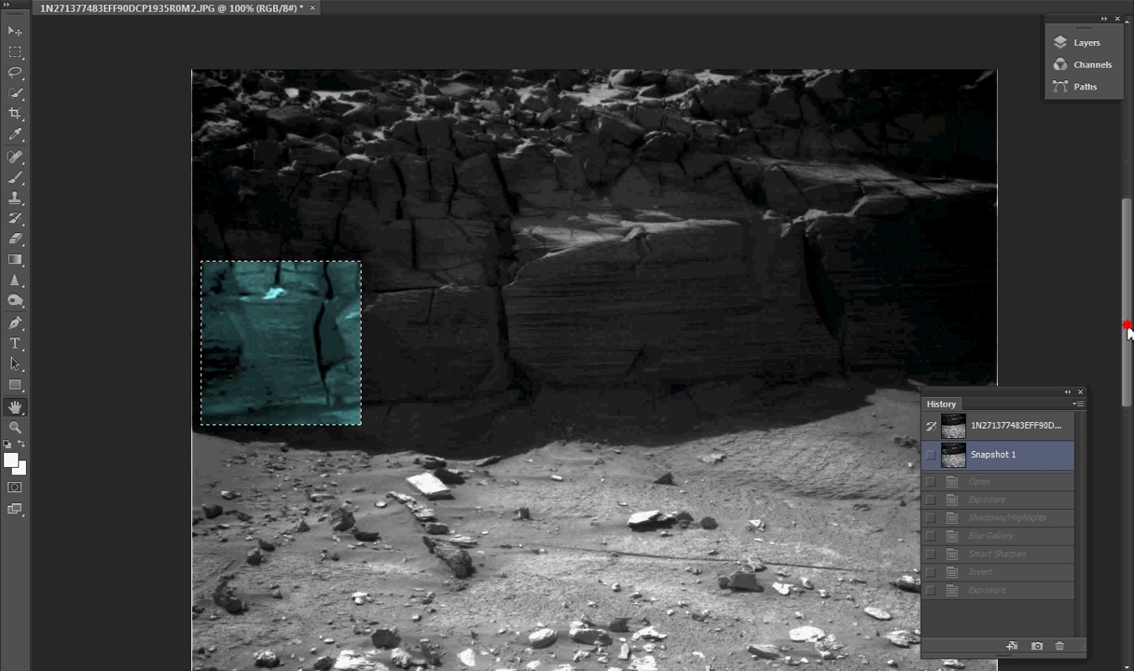
- Inspect the rocks below the cliff at 200%, restore the Smart Sharpen state and enlarge the white slab to 400%
key("ctrl+minus")
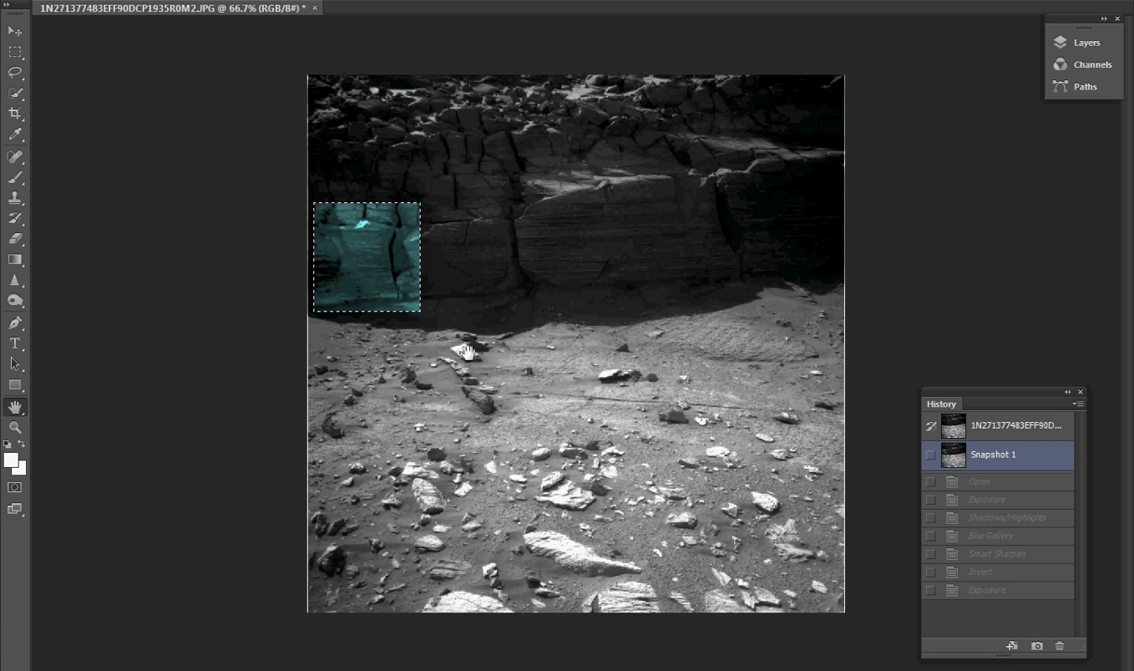
key("ctrl+plus")
key("ctrl+plus")
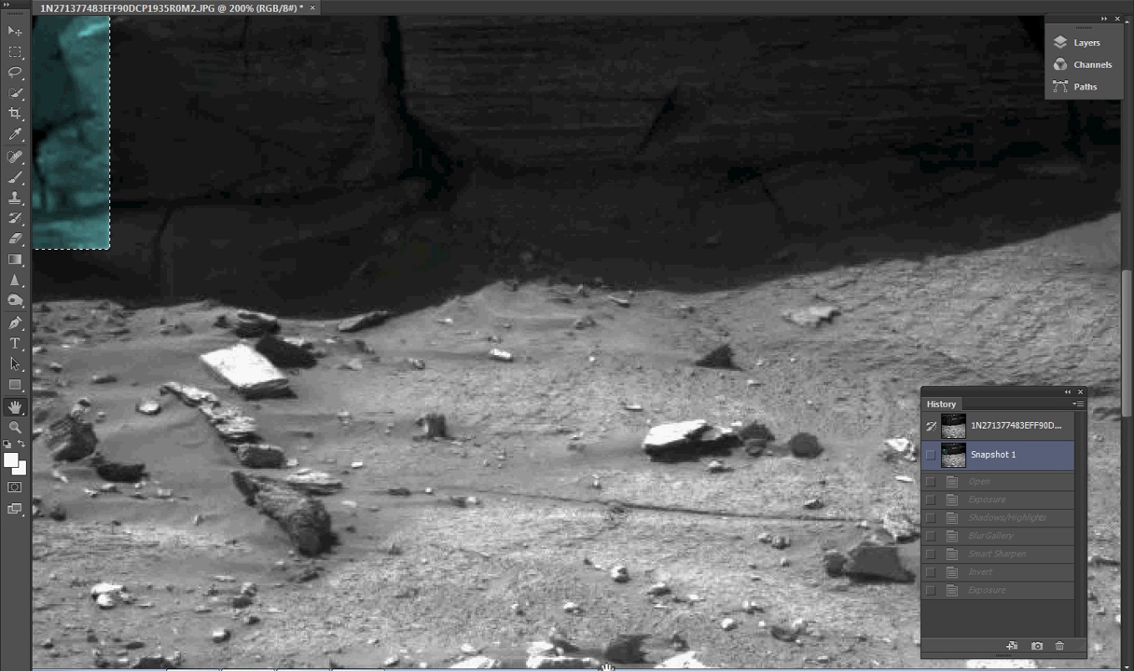
scroll(523, 578, "left", 5)
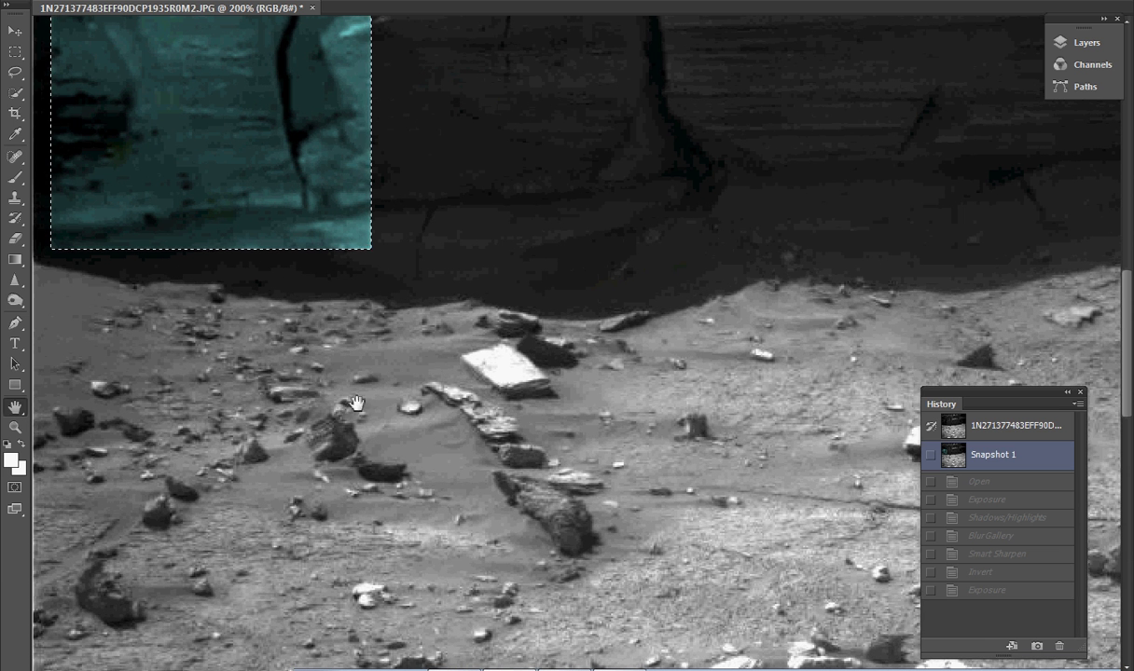
left_click(1007, 556)
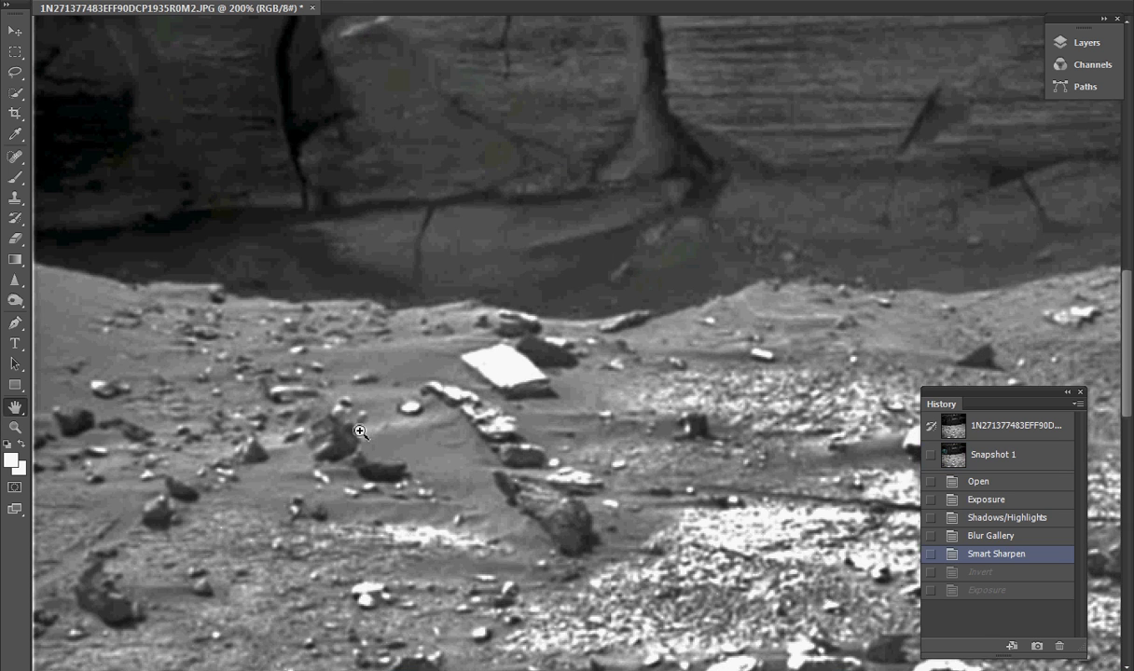
key("ctrl+plus")
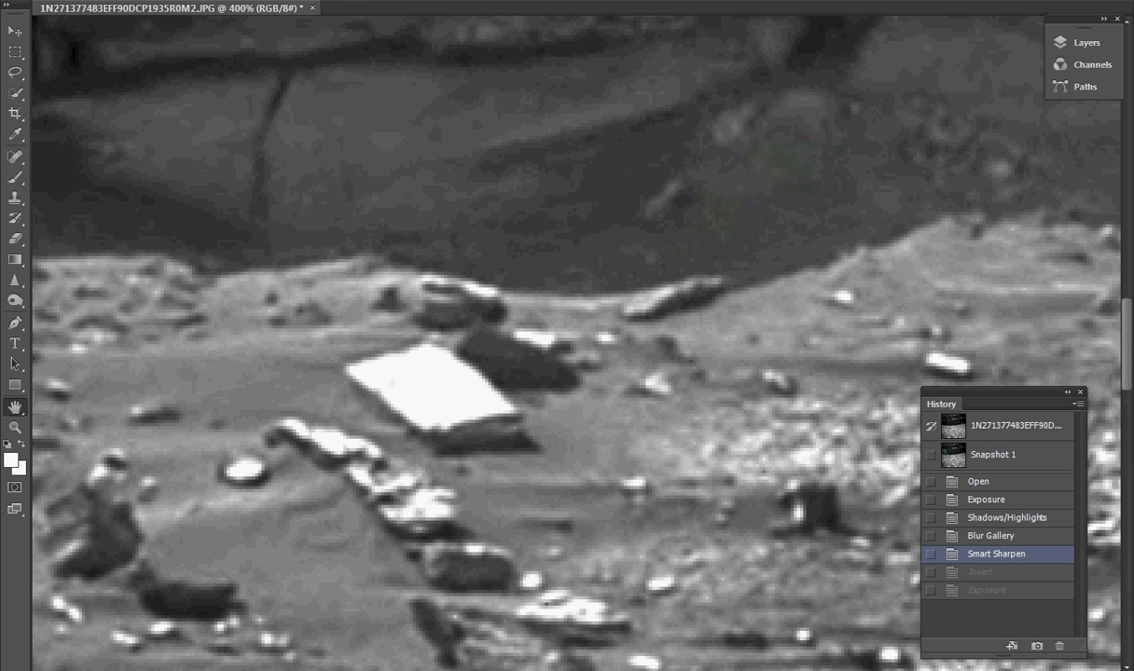
- Examine the rocks and cliff base around the white slab at 300%, then view the whole cliff at 100%
scroll(354, 494, "left", 5)
key("ctrl+minus")
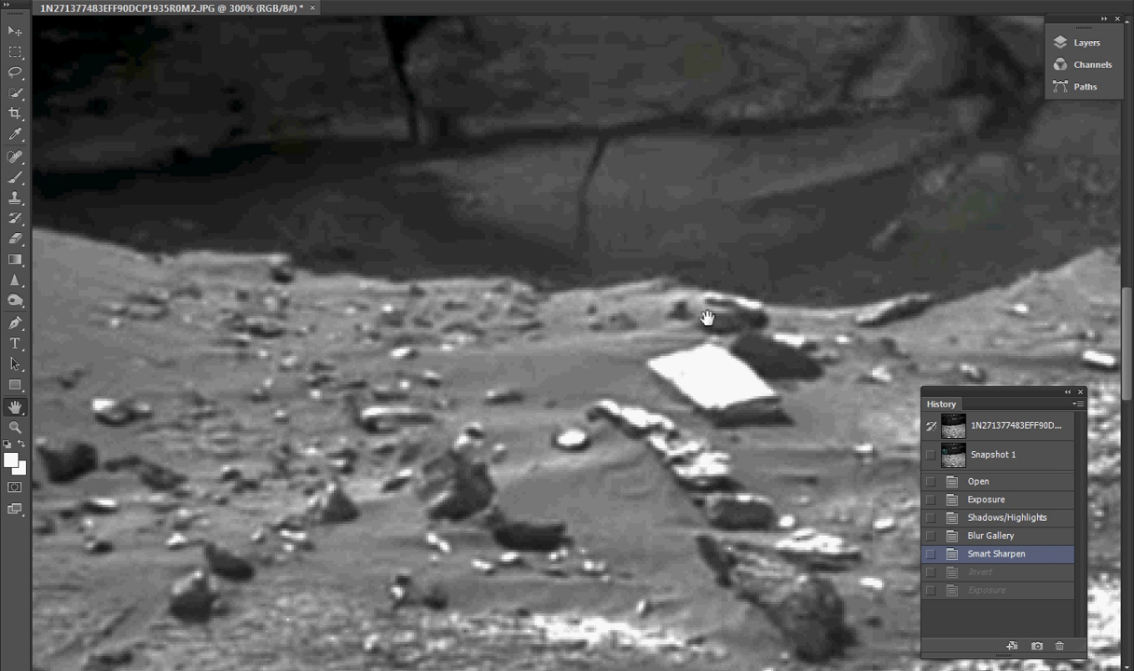
scroll(475, 372, "up", 3)
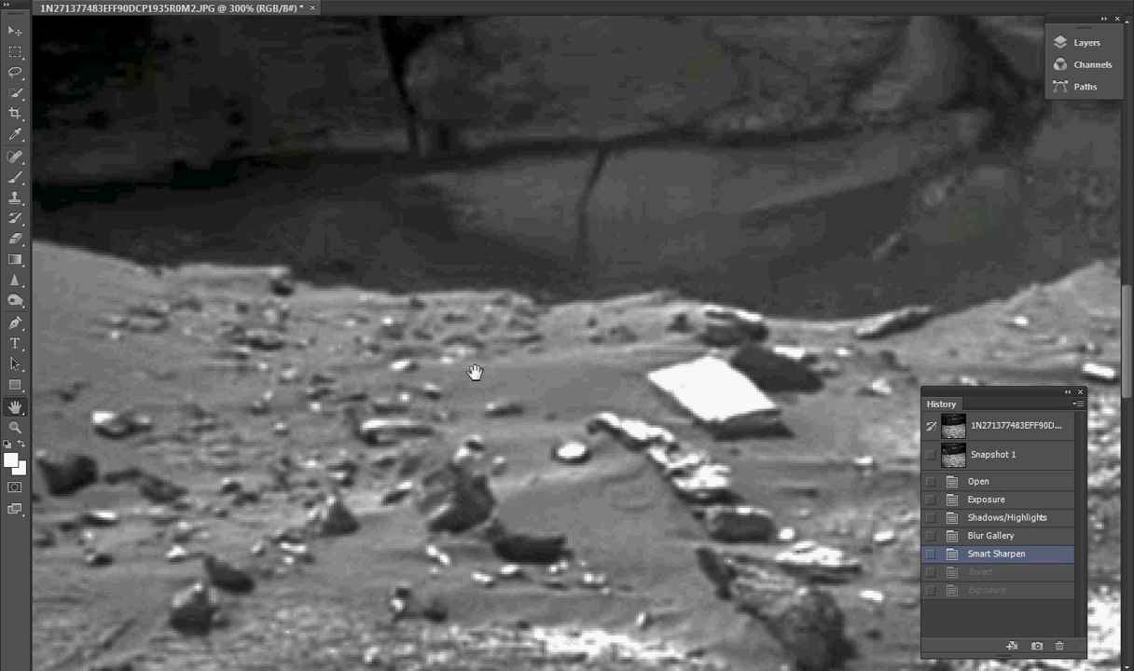
scroll(475, 372, "down", 1)
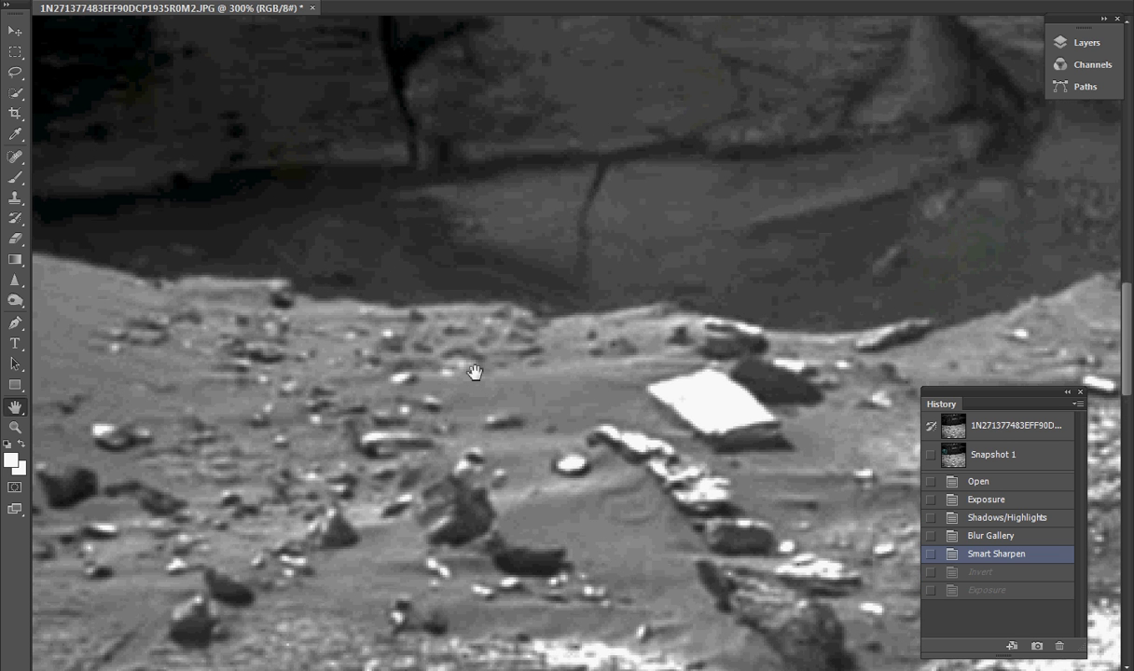
key("ctrl+1")
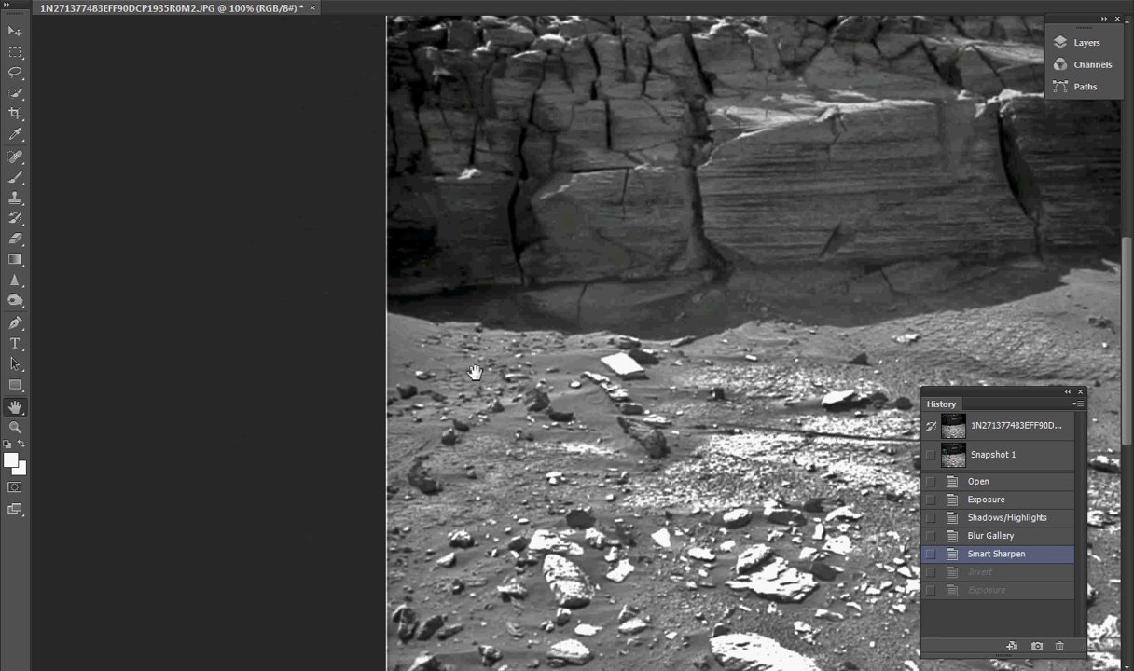
scroll(1131, 276, "up", 8)
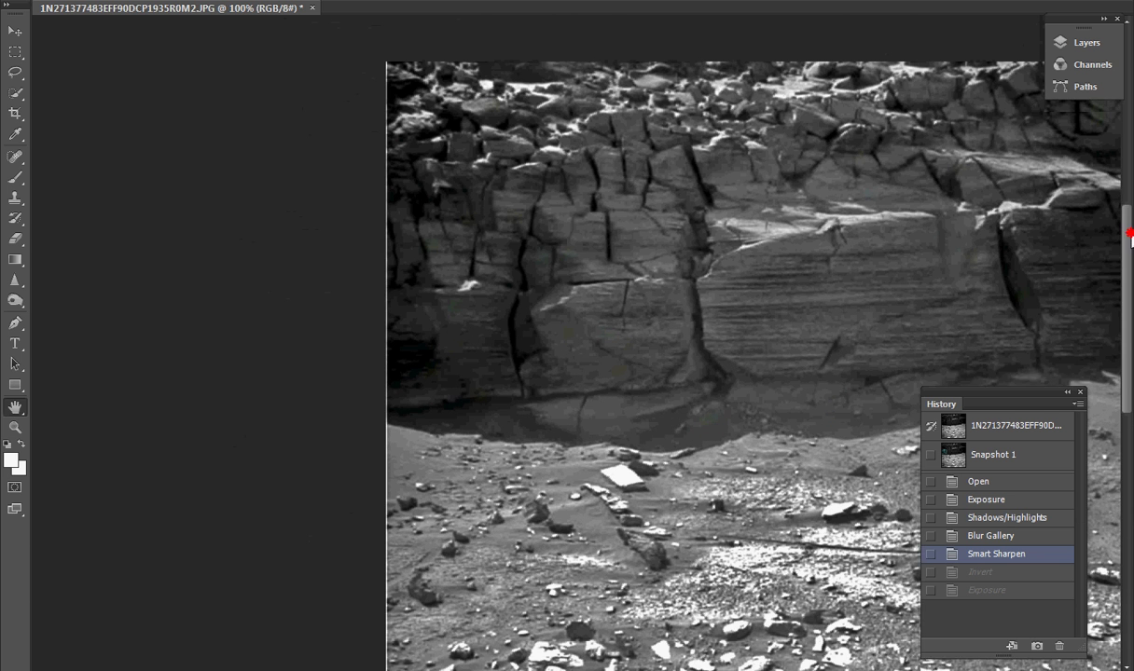
scroll(597, 373, "right", 10)
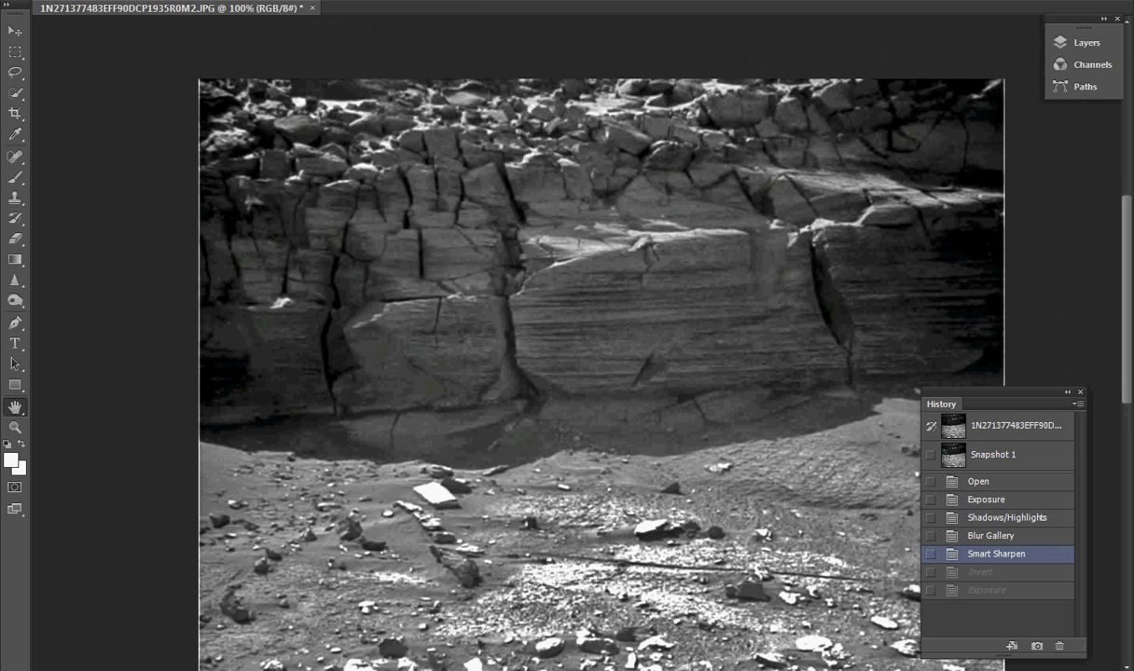
- Restore Snapshot 1 and enlarge the bright rock in the upper part of the tinted patch to 600%
left_click(996, 457)
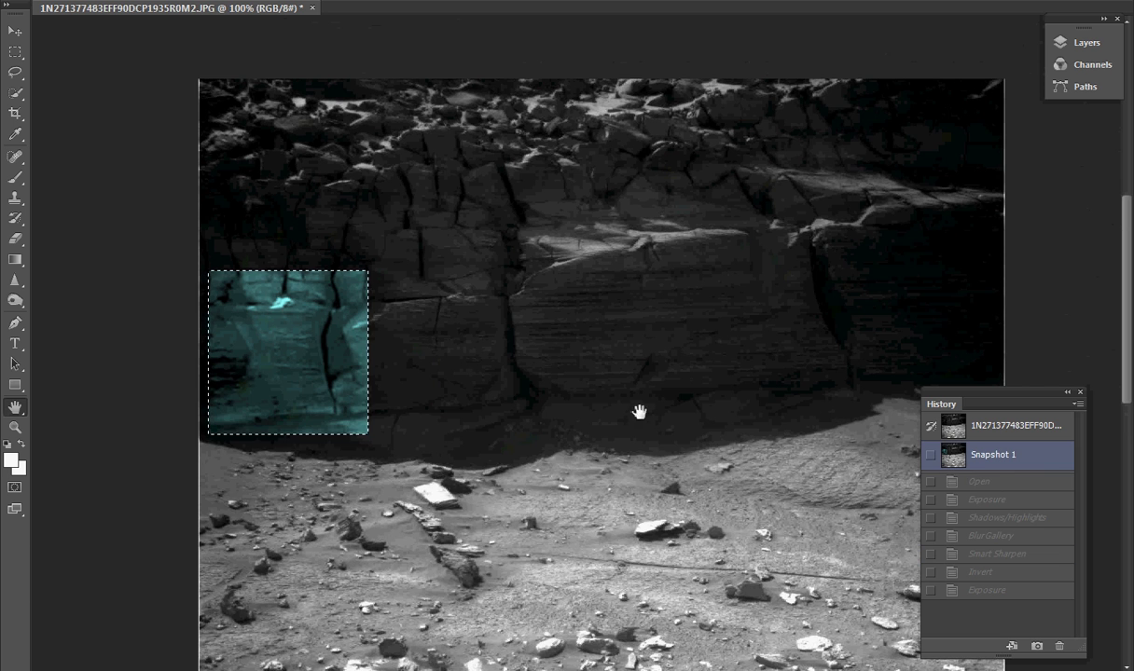
key("ctrl+plus")
key("ctrl+plus")
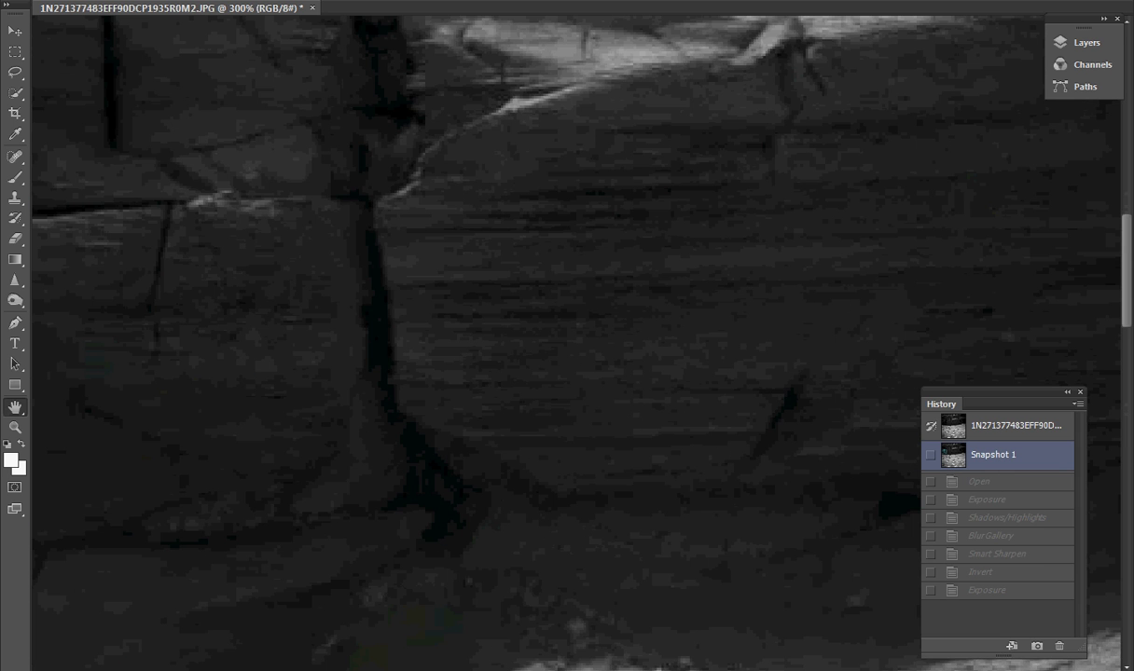
key("ctrl+plus")
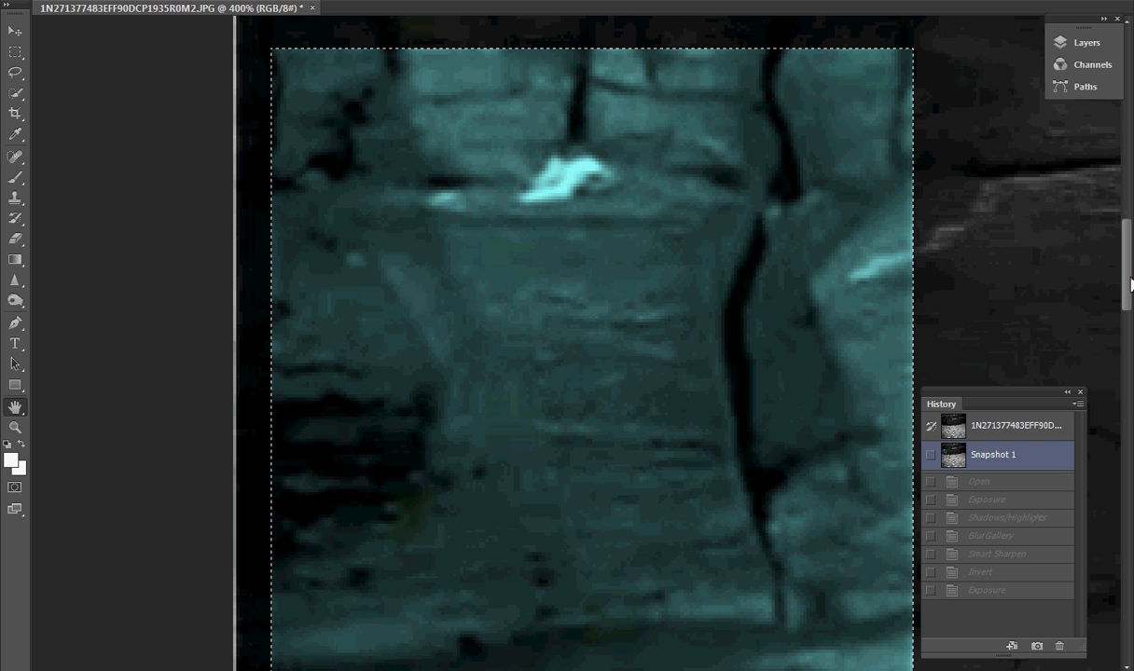
left_click_drag(1129, 278, 1130, 289)
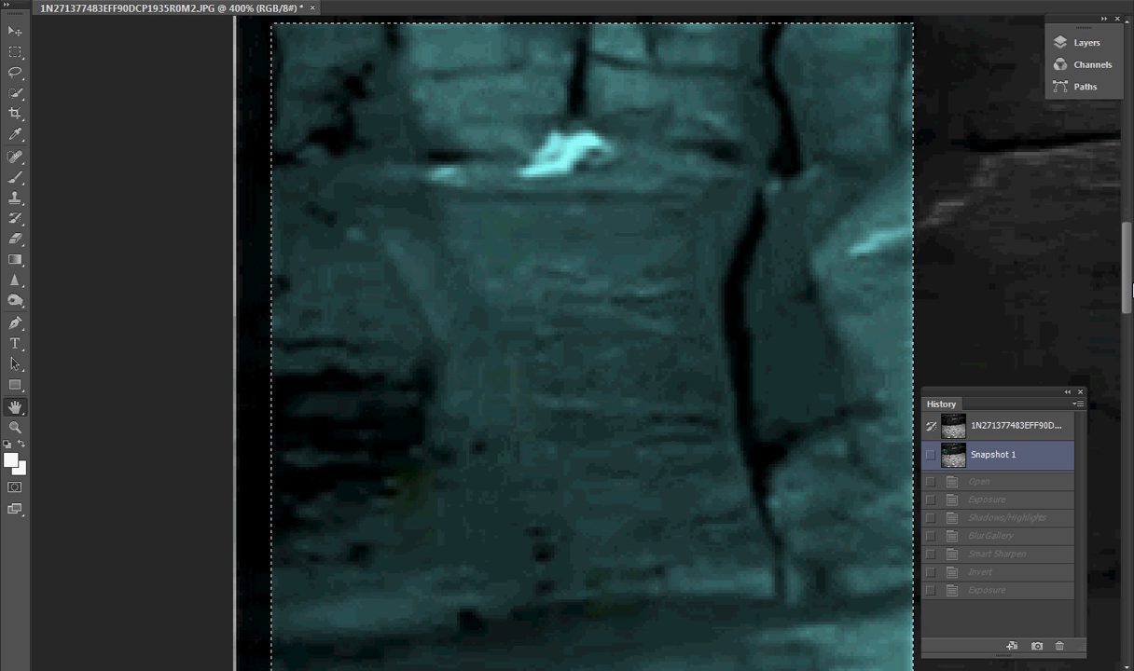
key("ctrl+plus")
key("ctrl+plus")
left_click_drag(1129, 272, 1131, 247)
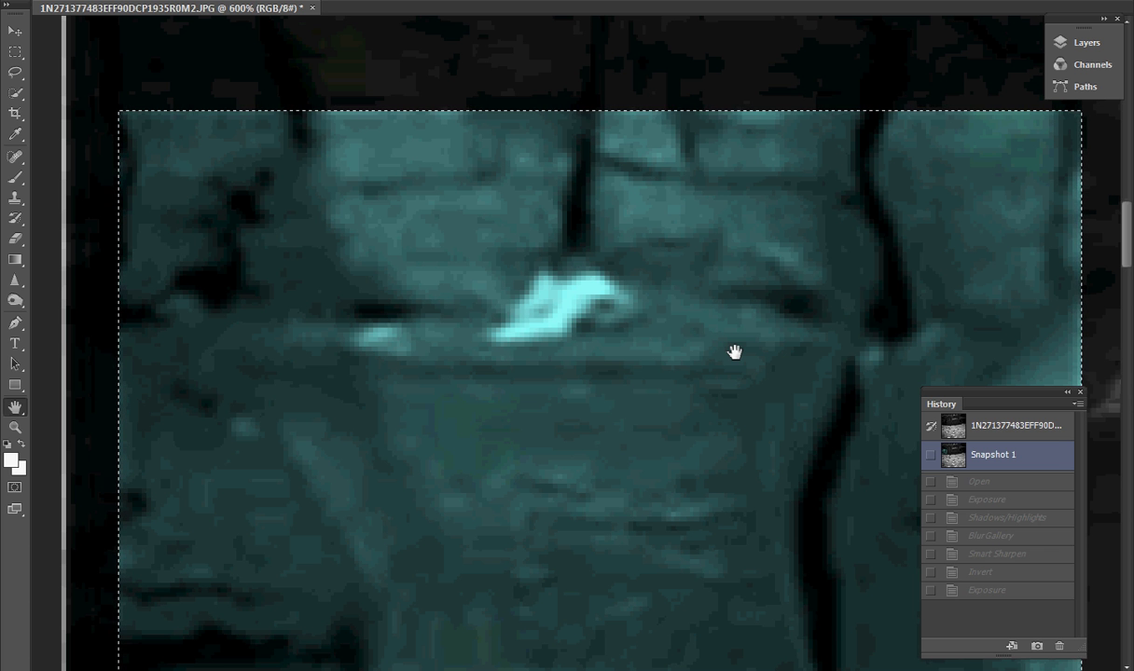
- Reduce the view of the tinted patch to 400% and switch to Windows Photo Viewer showing The Mars Anomalies Channel picture
key("ctrl+minus")
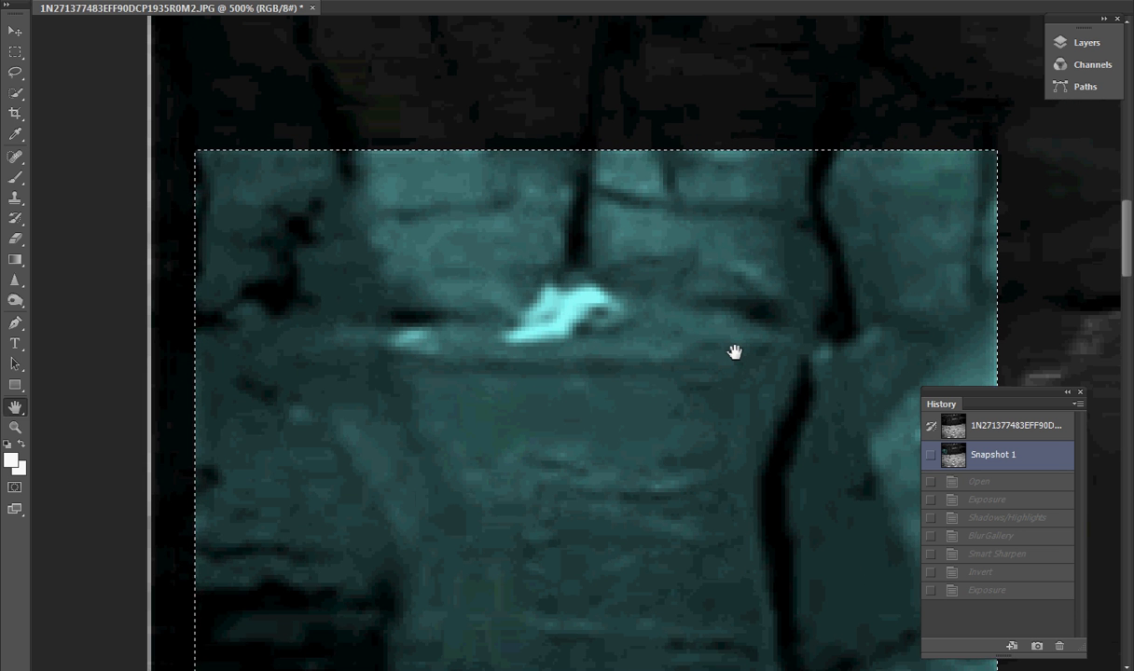
key("ctrl+minus")
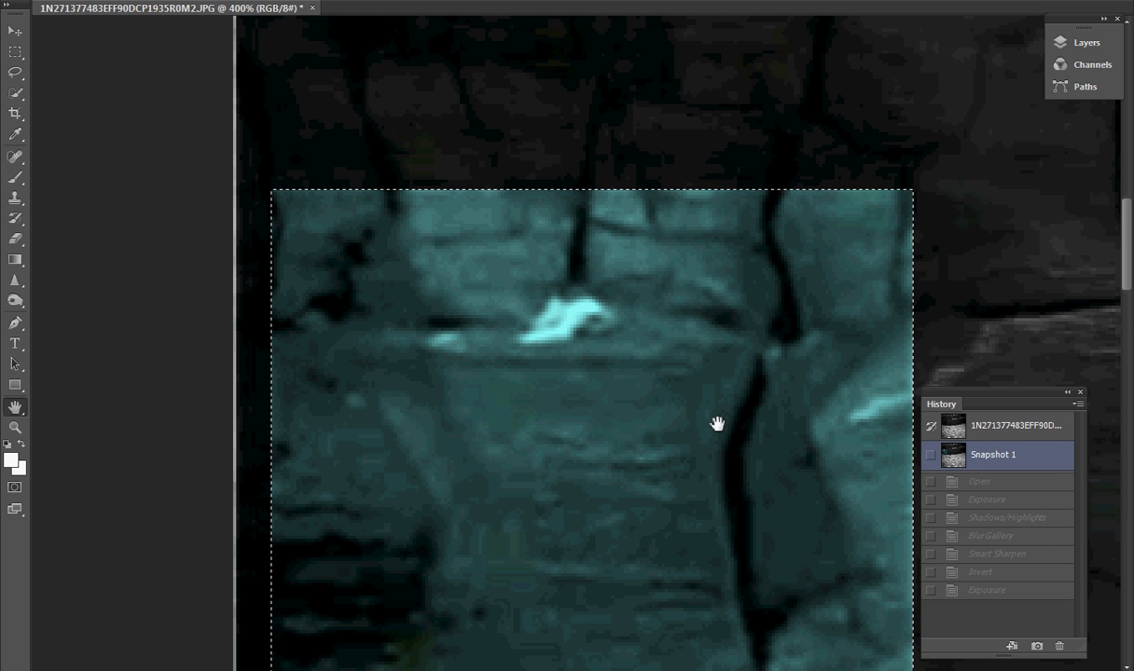
left_click(357, 662)
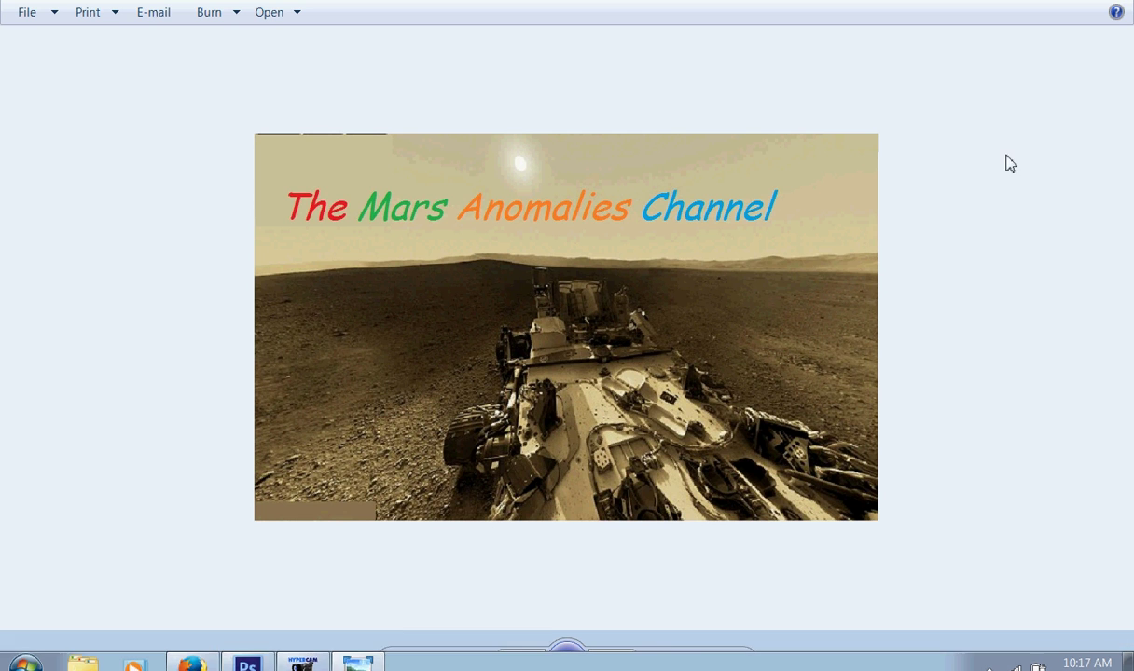